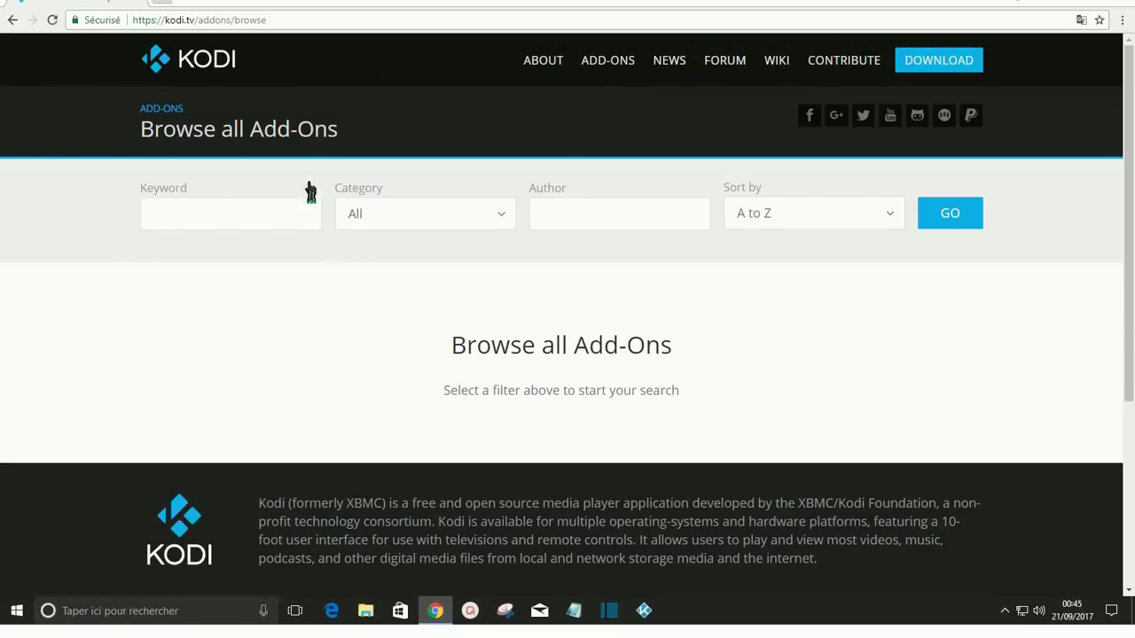
- List the add-ons of all categories sorted A to Z and look through the first page of results
{"action": "left_click", "coordinate": [399, 213]}
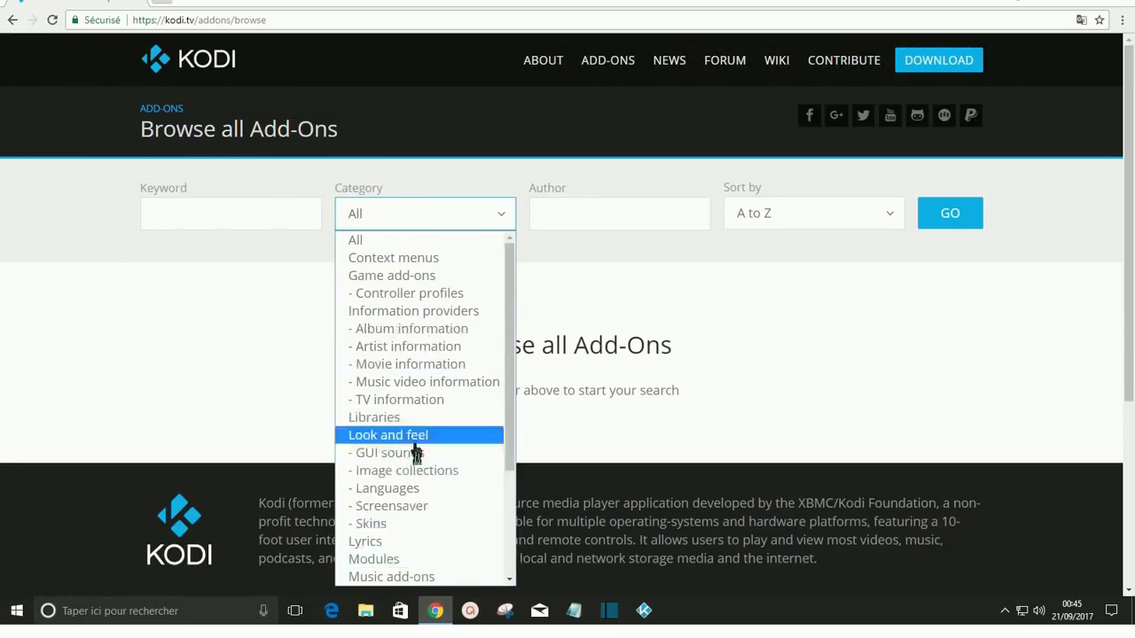
{"action": "left_click", "coordinate": [417, 221]}
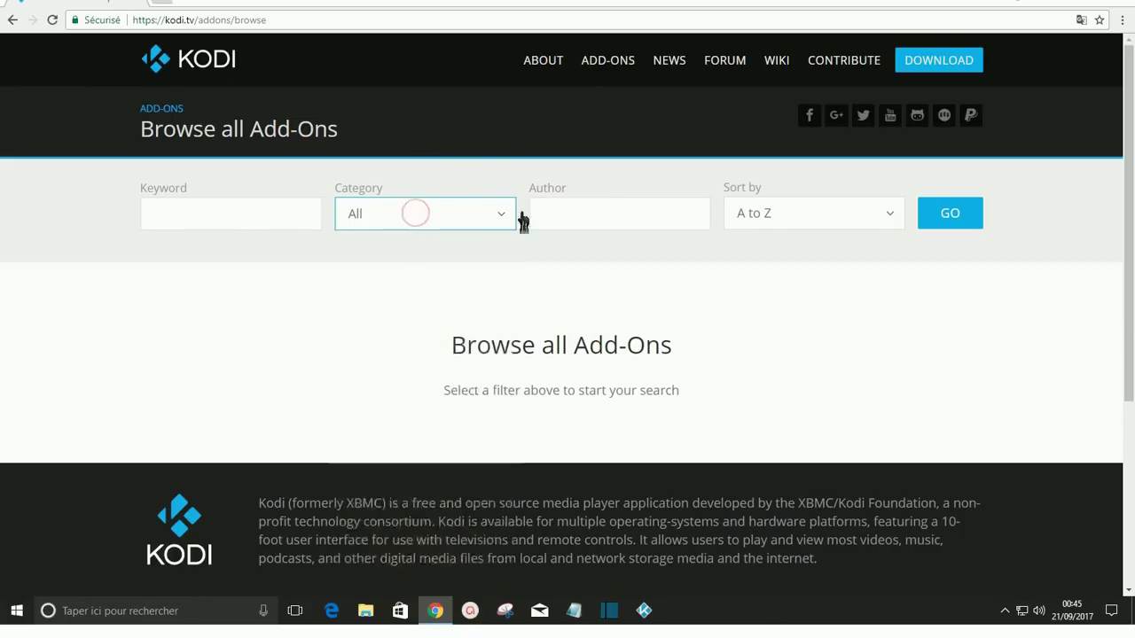
{"action": "left_click", "coordinate": [953, 222]}
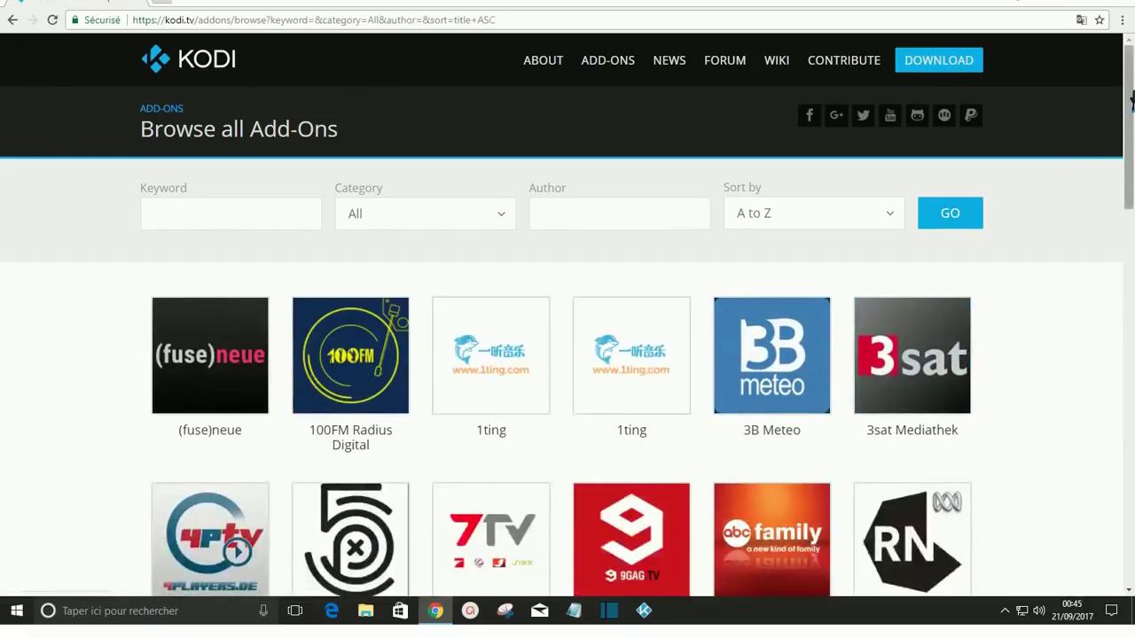
{"action": "left_click_drag", "start_coordinate": [1131, 101], "coordinate": [1130, 422]}
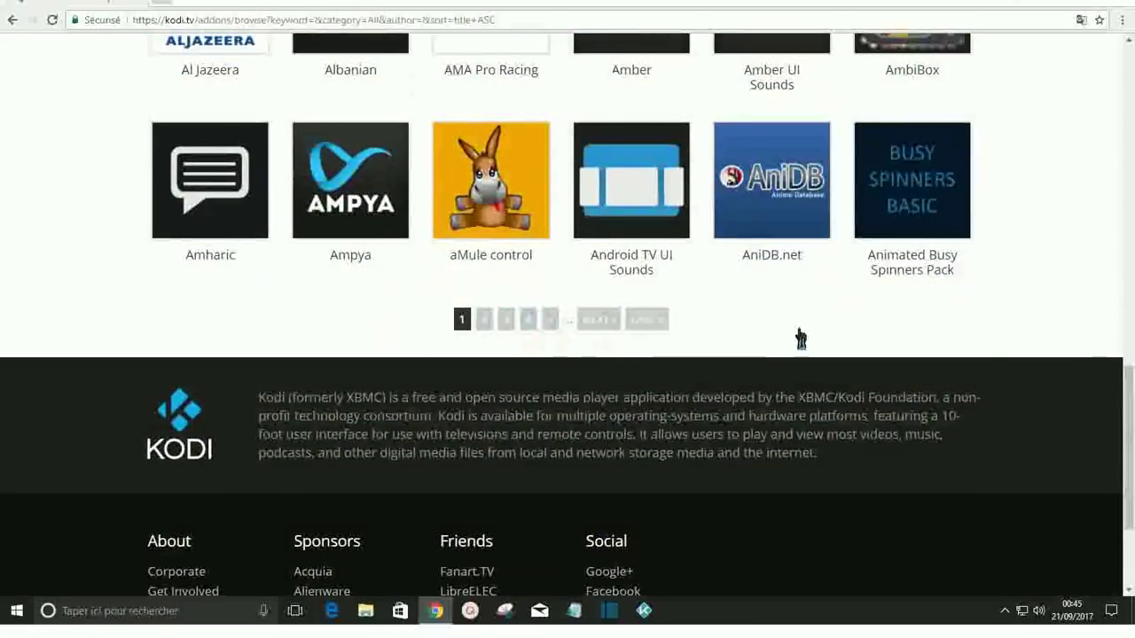
{"action": "left_click_drag", "start_coordinate": [1131, 432], "coordinate": [1131, 105]}
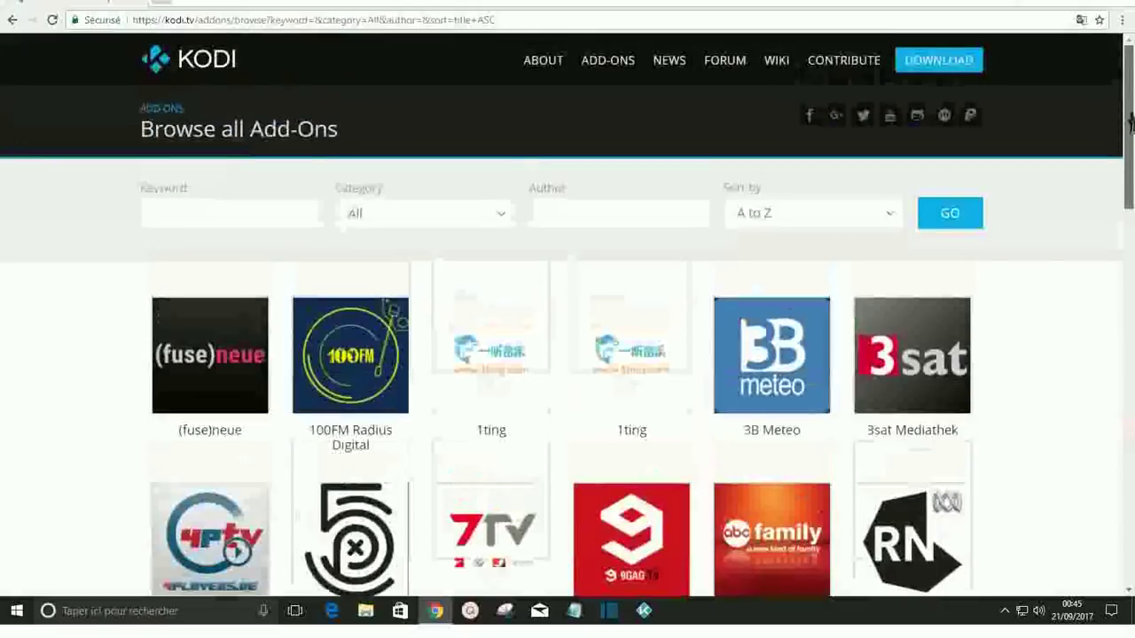
- Search the add-ons by the keyword itunes and download the direct zip of Apple iTunes Podcasts
{"action": "left_click", "coordinate": [234, 212]}
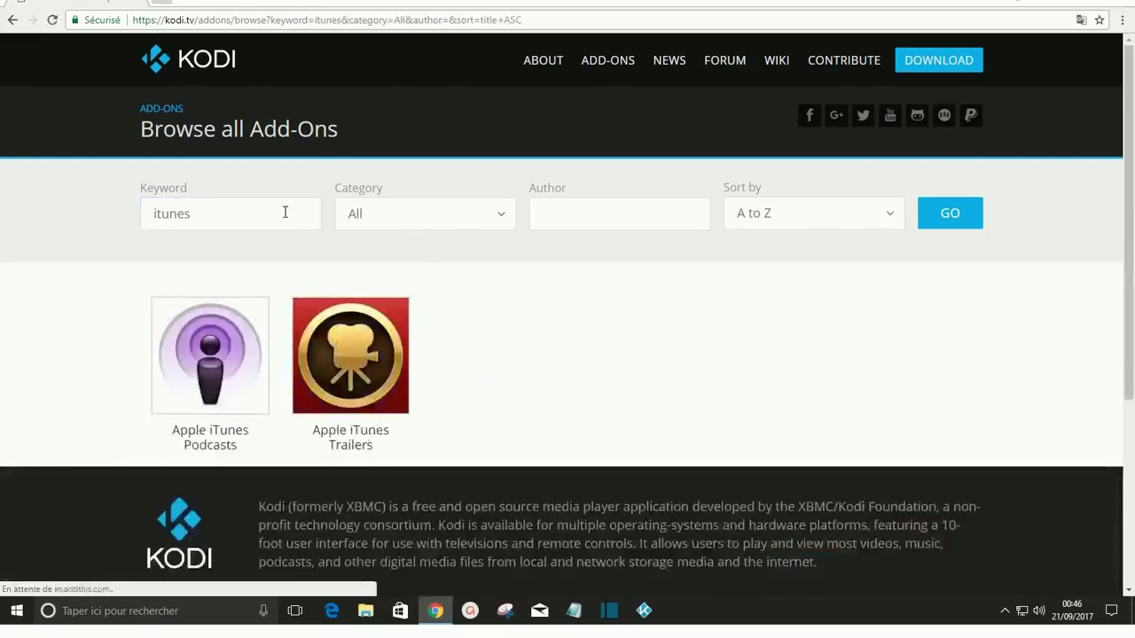
{"action": "left_click", "coordinate": [203, 371]}
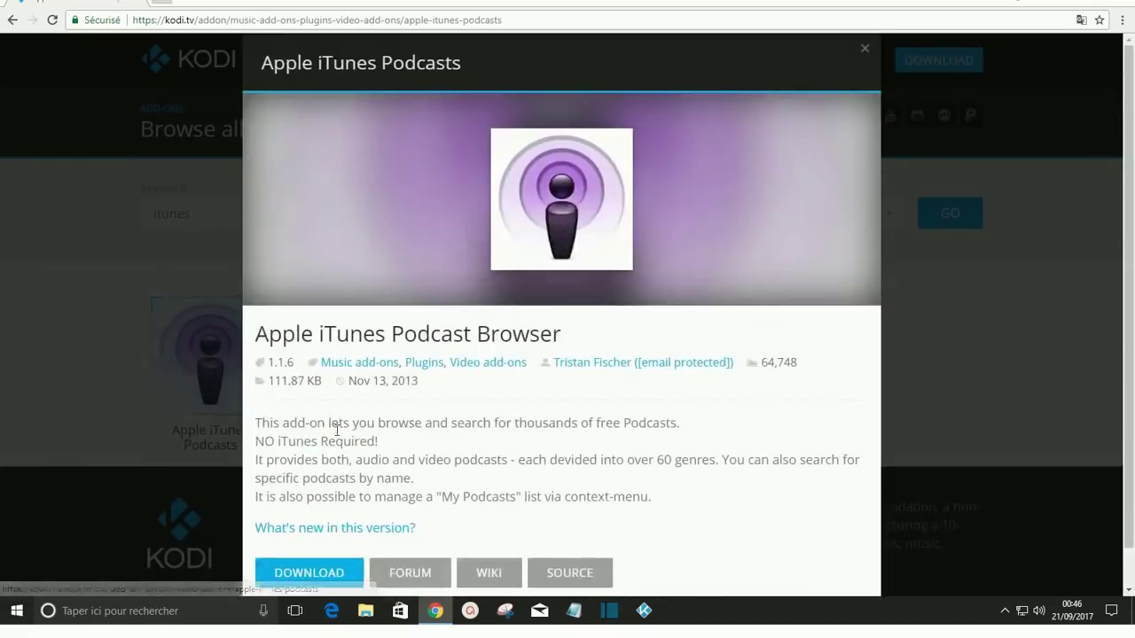
{"action": "scroll", "coordinate": [939, 413], "scroll_direction": "down", "scroll_amount": 1}
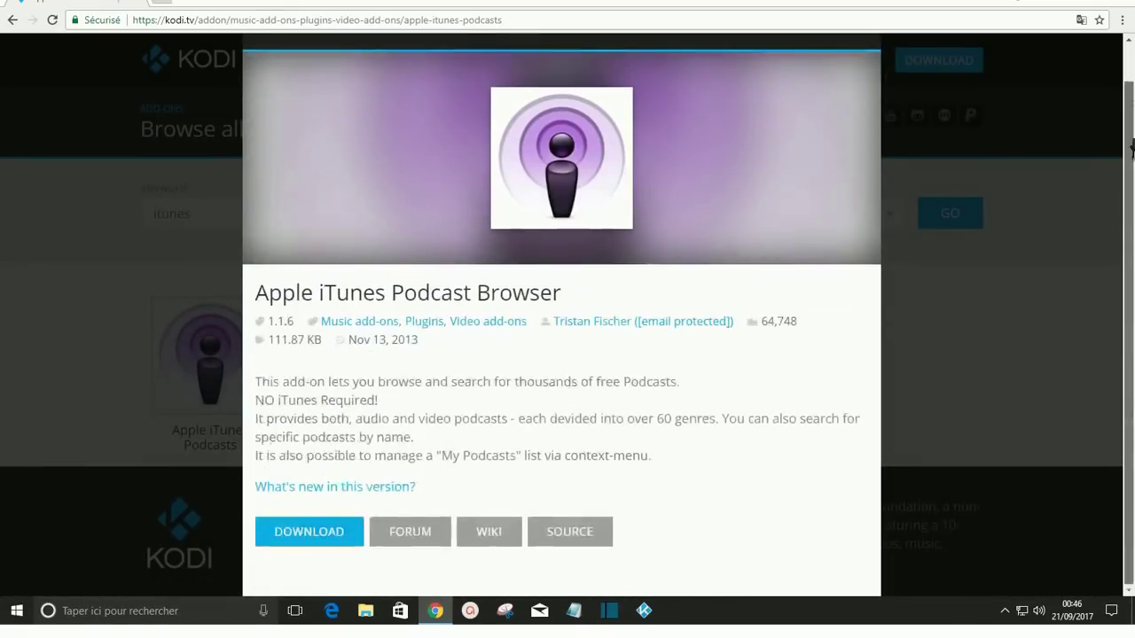
{"action": "left_click", "coordinate": [319, 544]}
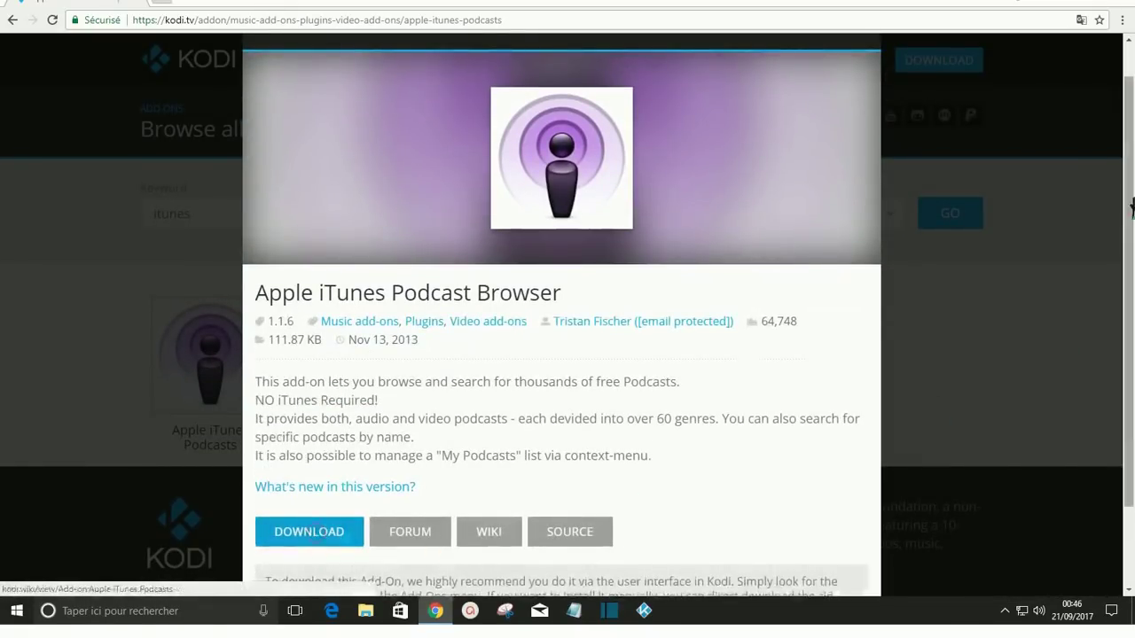
{"action": "scroll", "coordinate": [1131, 237], "scroll_direction": "down", "scroll_amount": 2}
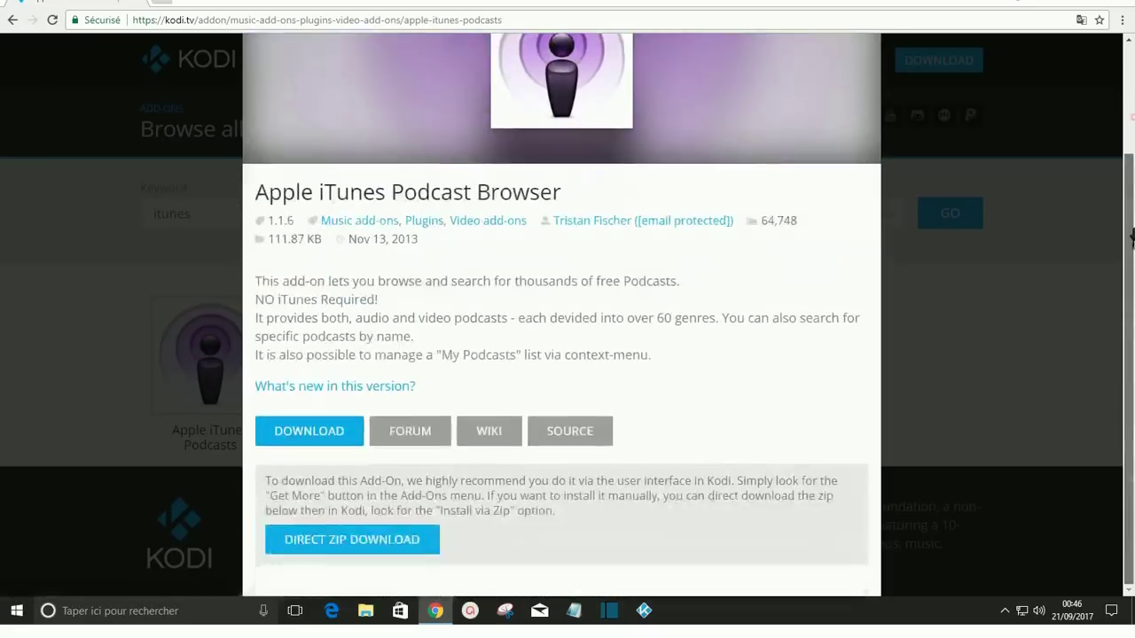
{"action": "left_click", "coordinate": [349, 542]}
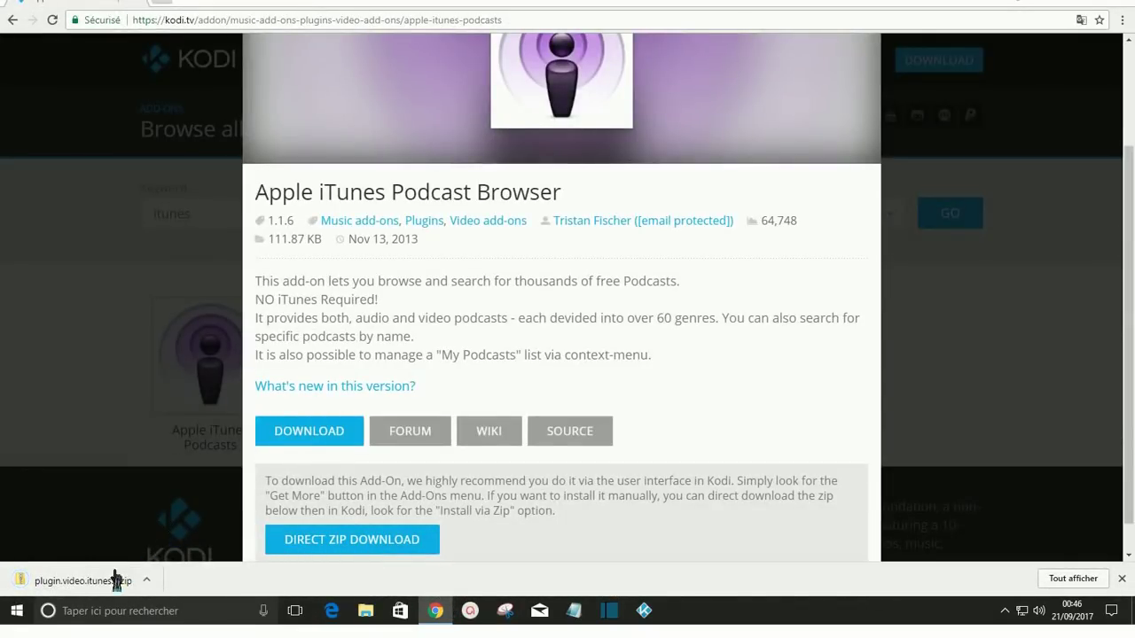
- Leave the browser, launch Kodi and open the add-on browser from the Extensions section
{"action": "left_click", "coordinate": [1054, 6]}
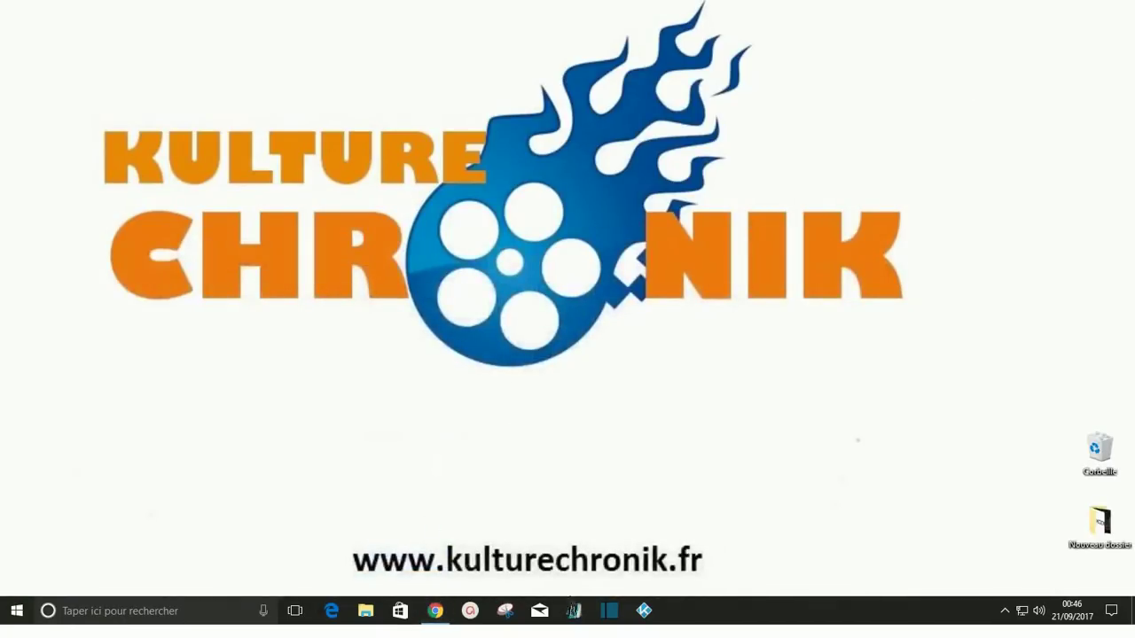
{"action": "left_click", "coordinate": [644, 609]}
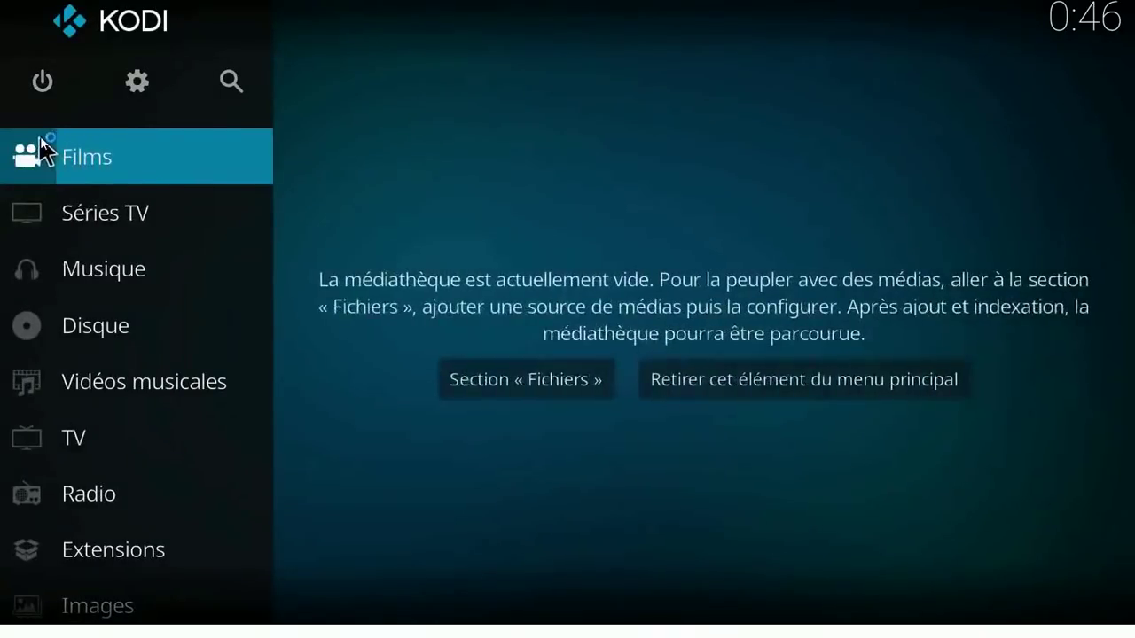
{"action": "left_click", "coordinate": [104, 557]}
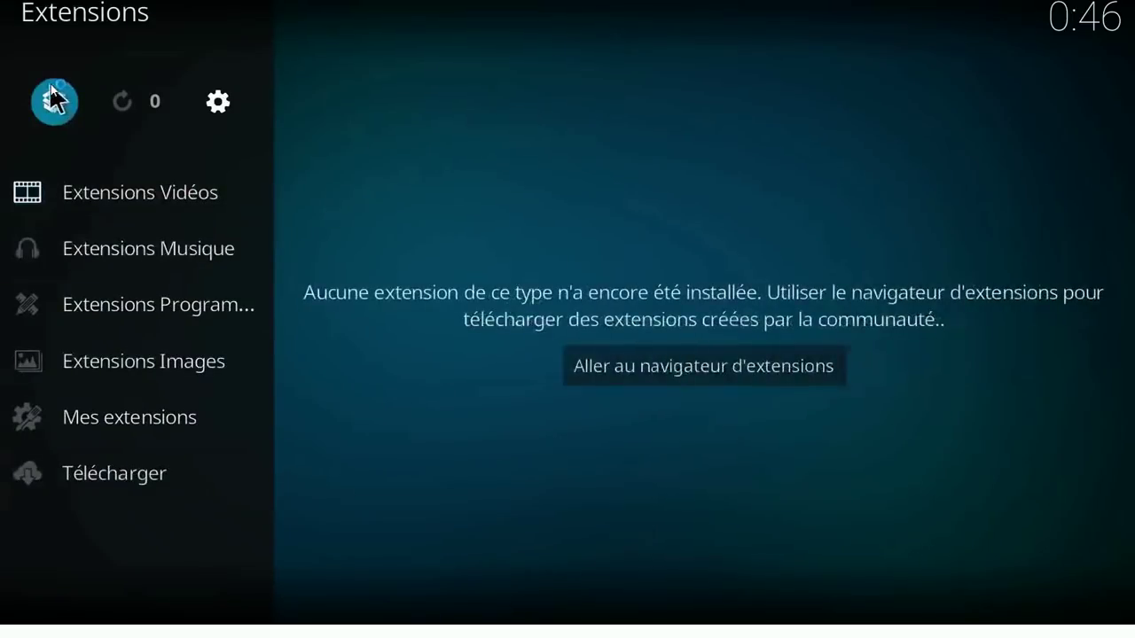
{"action": "left_click", "coordinate": [43, 108]}
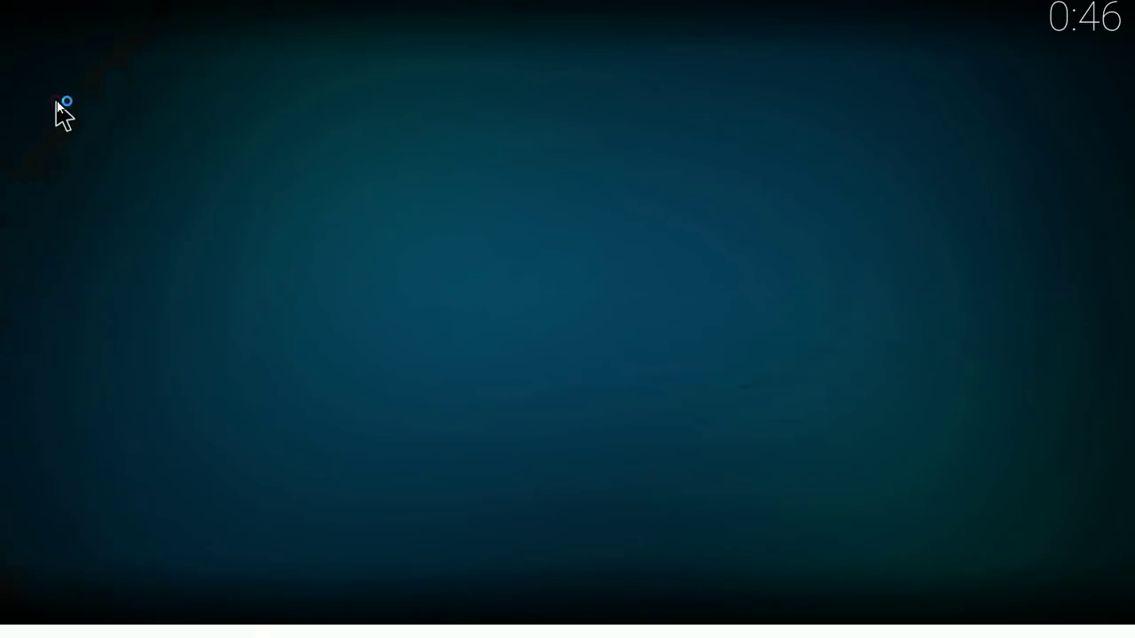
- Allow add-on installation from unknown sources (Sources inconnues) and return to the add-on browser
{"action": "left_click", "coordinate": [548, 347]}
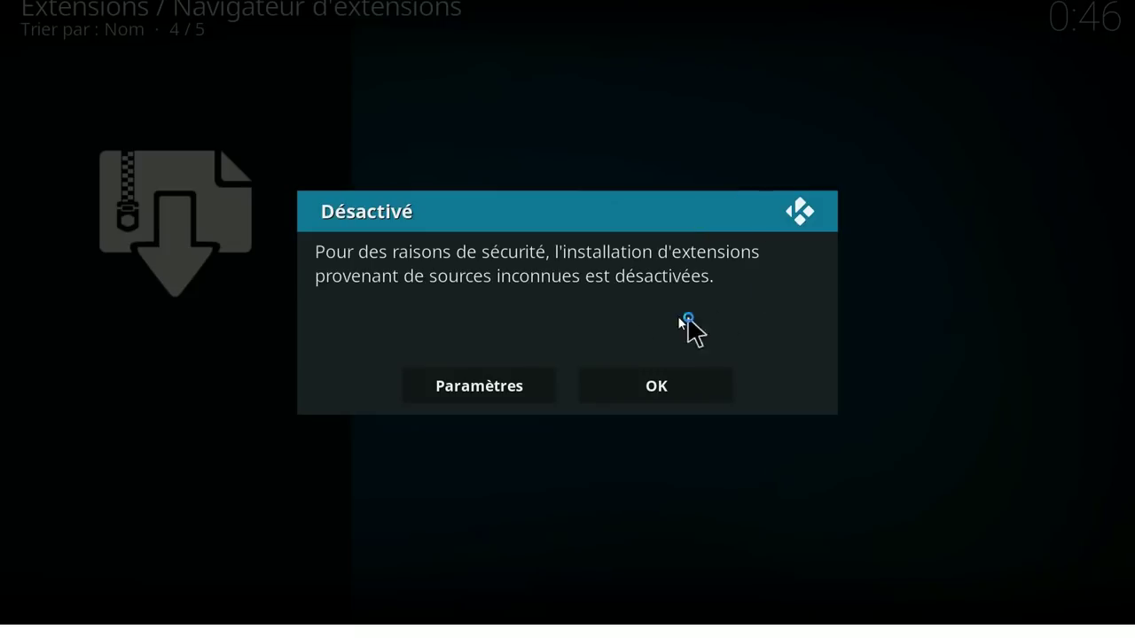
{"action": "left_click", "coordinate": [478, 392]}
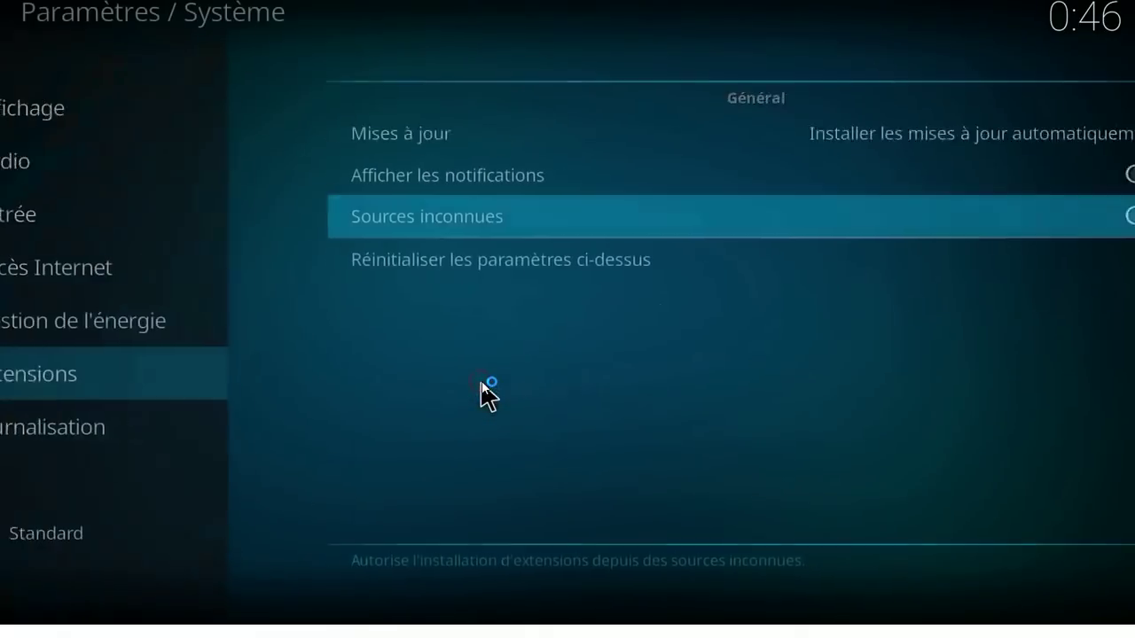
{"action": "left_click", "coordinate": [992, 222]}
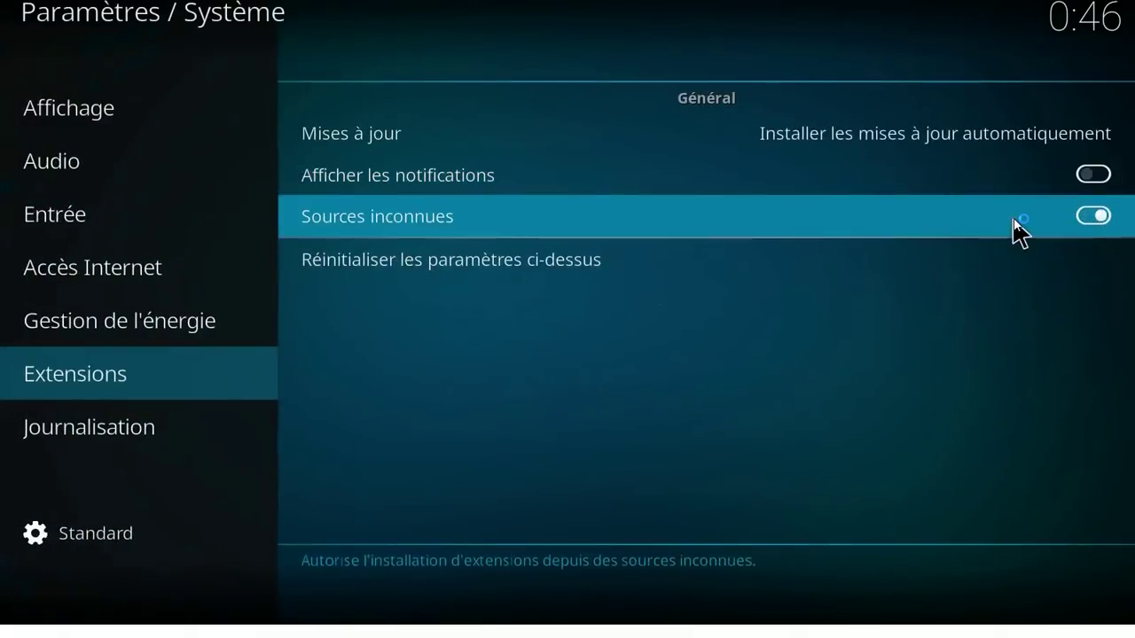
{"action": "left_click", "coordinate": [490, 396]}
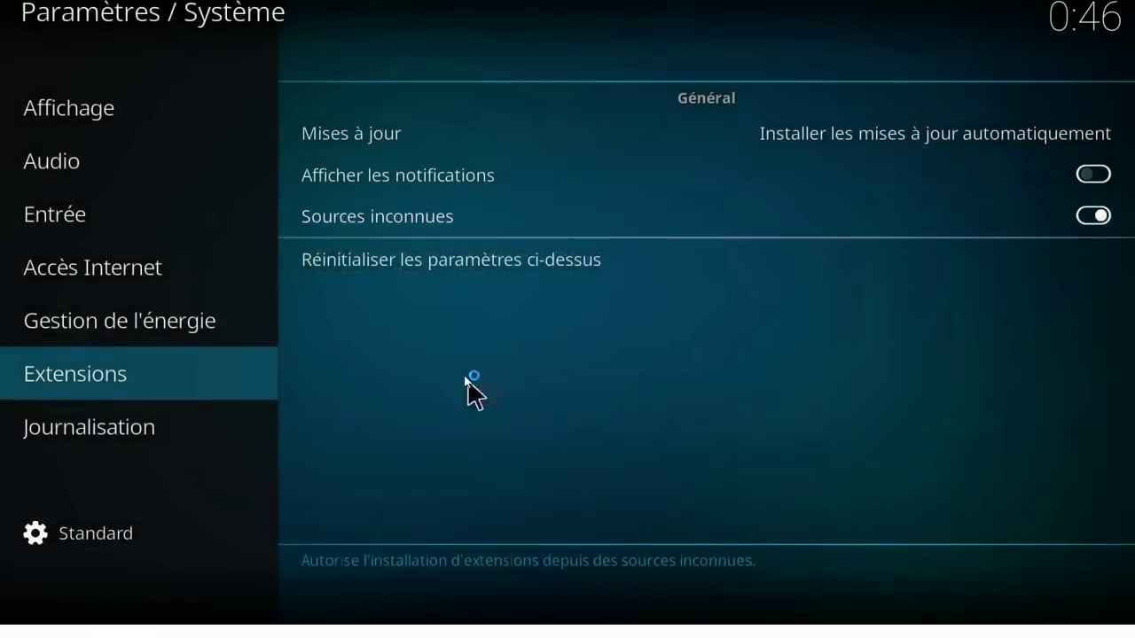
{"action": "right_click", "coordinate": [396, 300]}
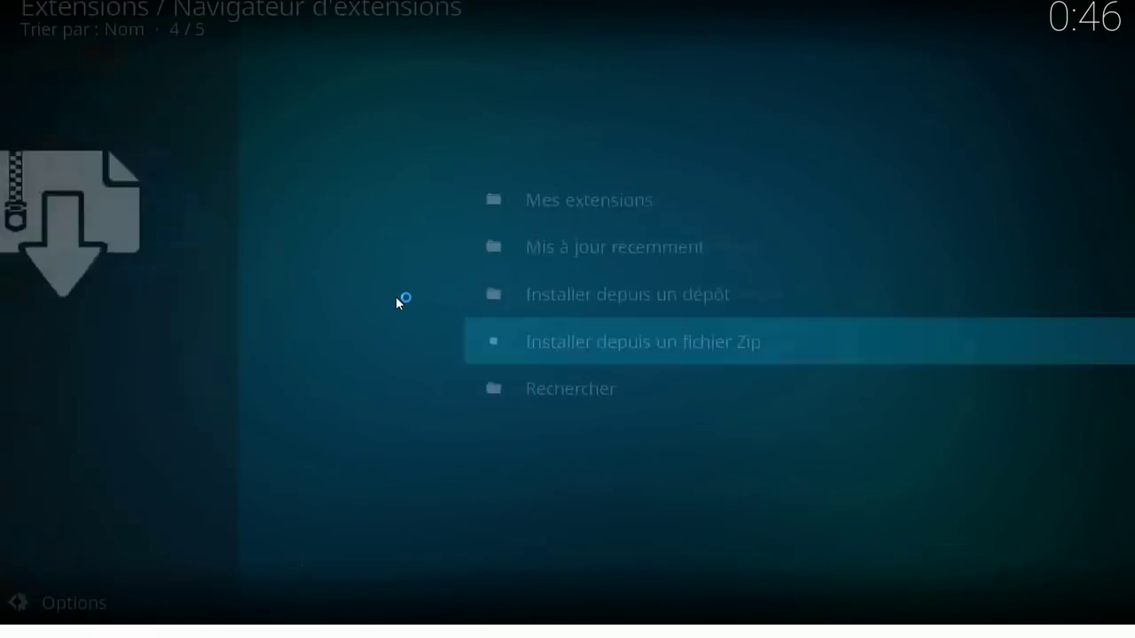
- Install the add-on from plugin.video.itunes_podcasts-1.1.6.zip in the Téléchargements folder of drive D:
{"action": "left_click", "coordinate": [472, 351]}
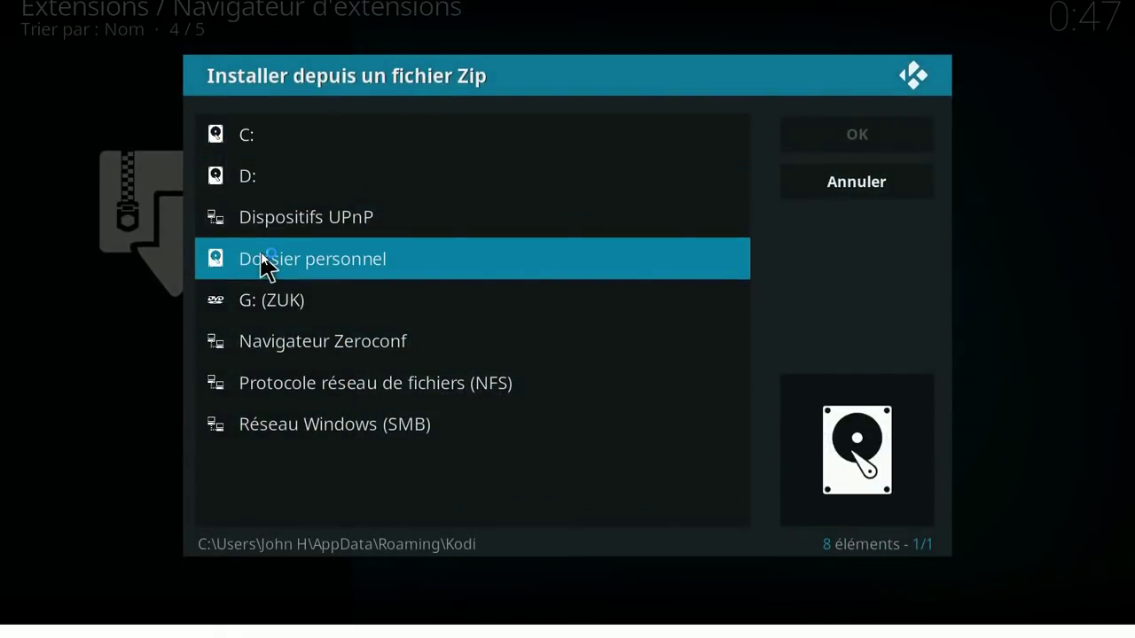
{"action": "left_click", "coordinate": [266, 176]}
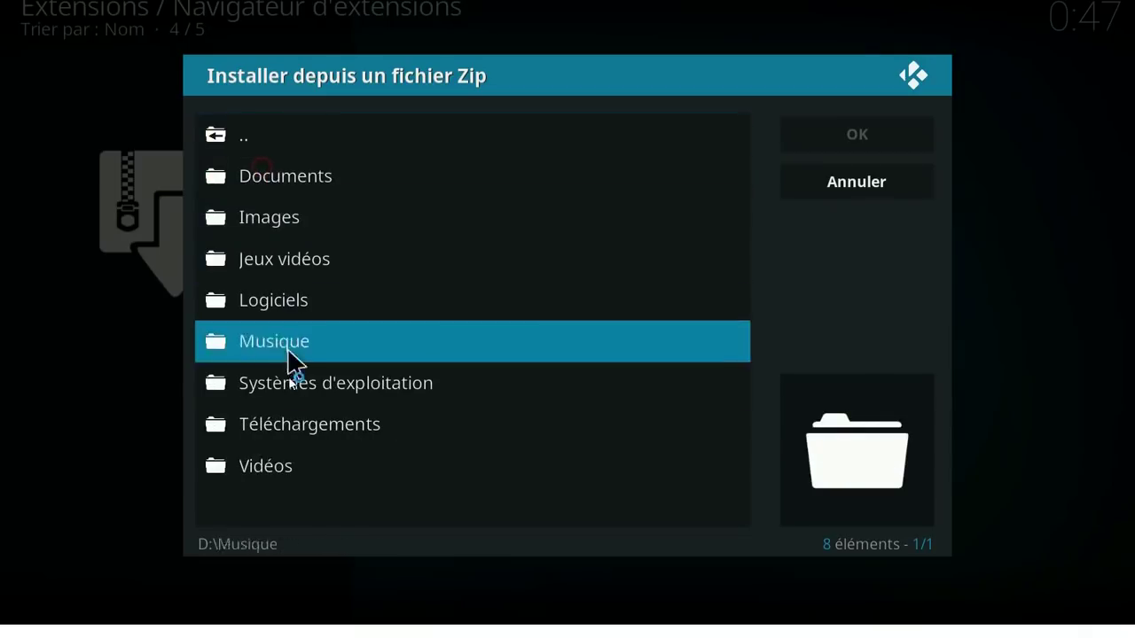
{"action": "left_click", "coordinate": [292, 428]}
{"action": "scroll", "coordinate": [293, 435], "scroll_direction": "down", "scroll_amount": 4}
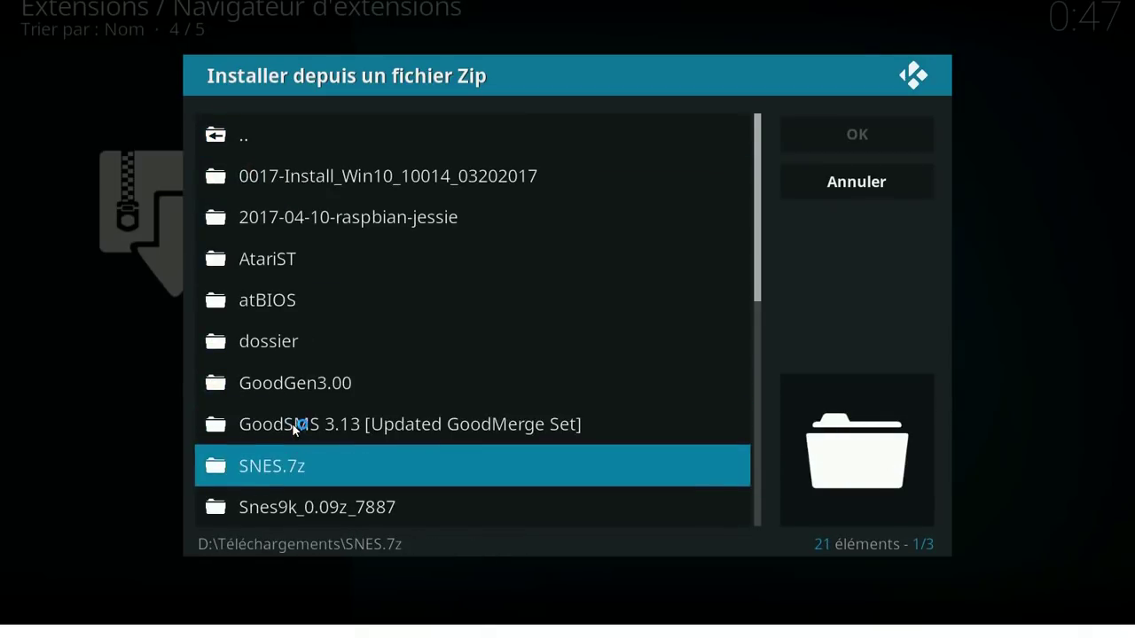
{"action": "scroll", "coordinate": [293, 434], "scroll_direction": "up", "scroll_amount": 2}
{"action": "scroll", "coordinate": [291, 423], "scroll_direction": "down", "scroll_amount": 8}
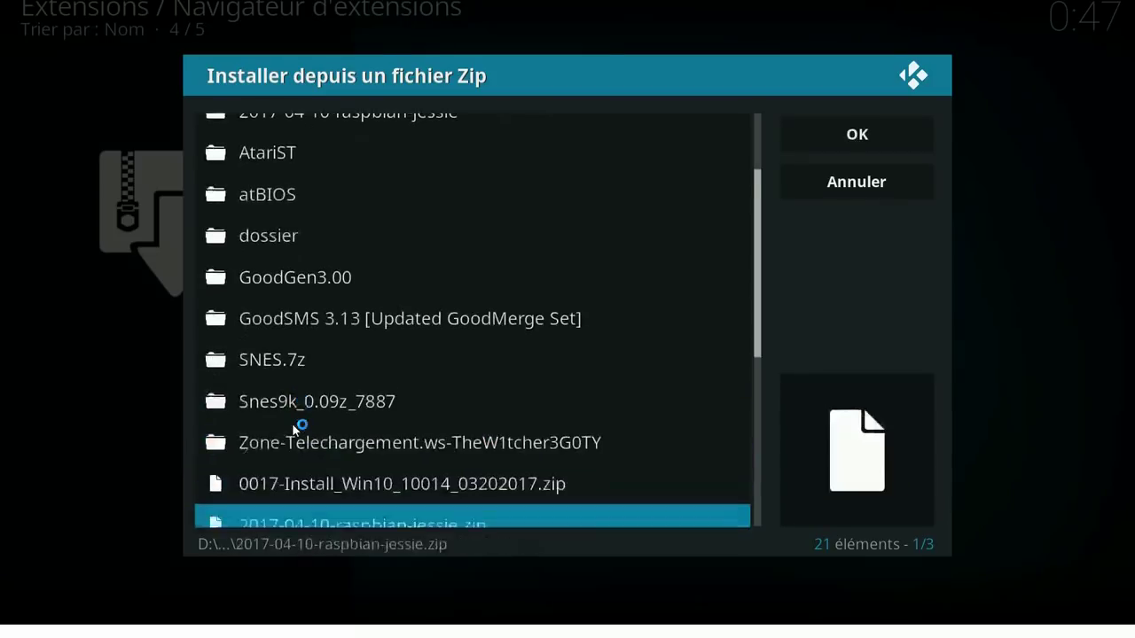
{"action": "scroll", "coordinate": [291, 423], "scroll_direction": "down", "scroll_amount": 2}
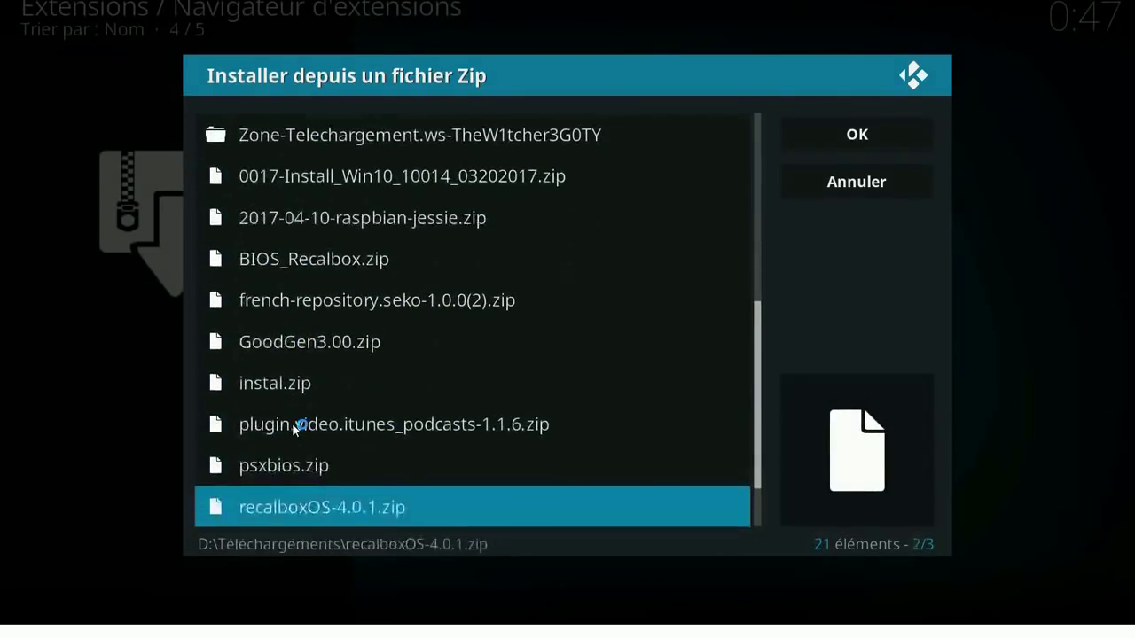
{"action": "scroll", "coordinate": [292, 423], "scroll_direction": "up", "scroll_amount": 2}
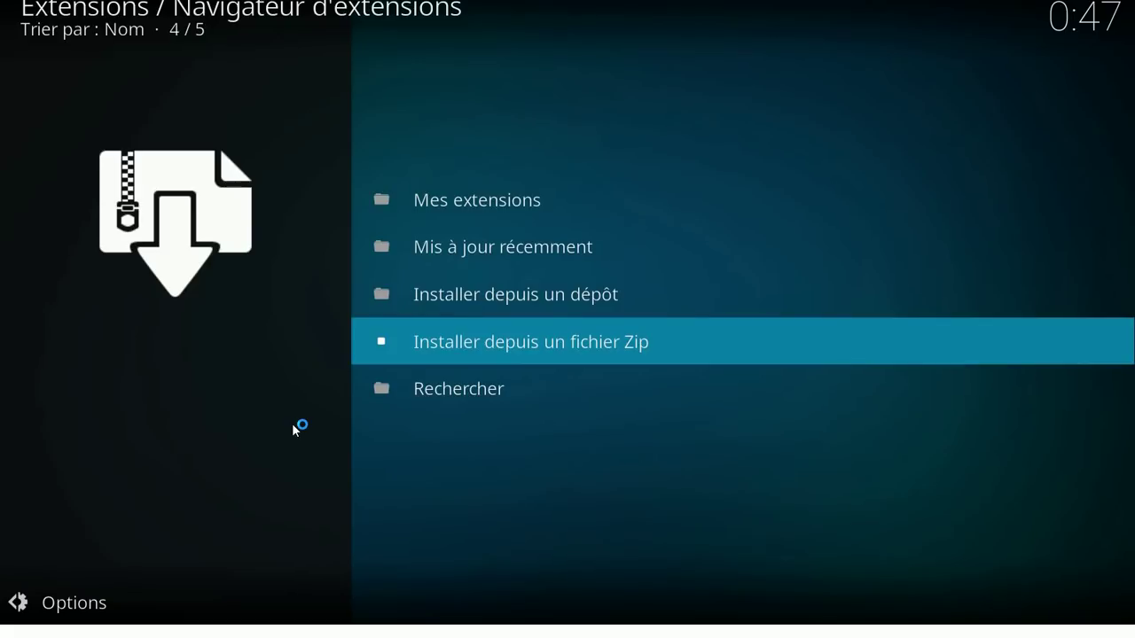
- Go to installing from a repository and open the Extensions Vidéos category of the Kodi Add-on repository
{"action": "key", "text": "Up"}
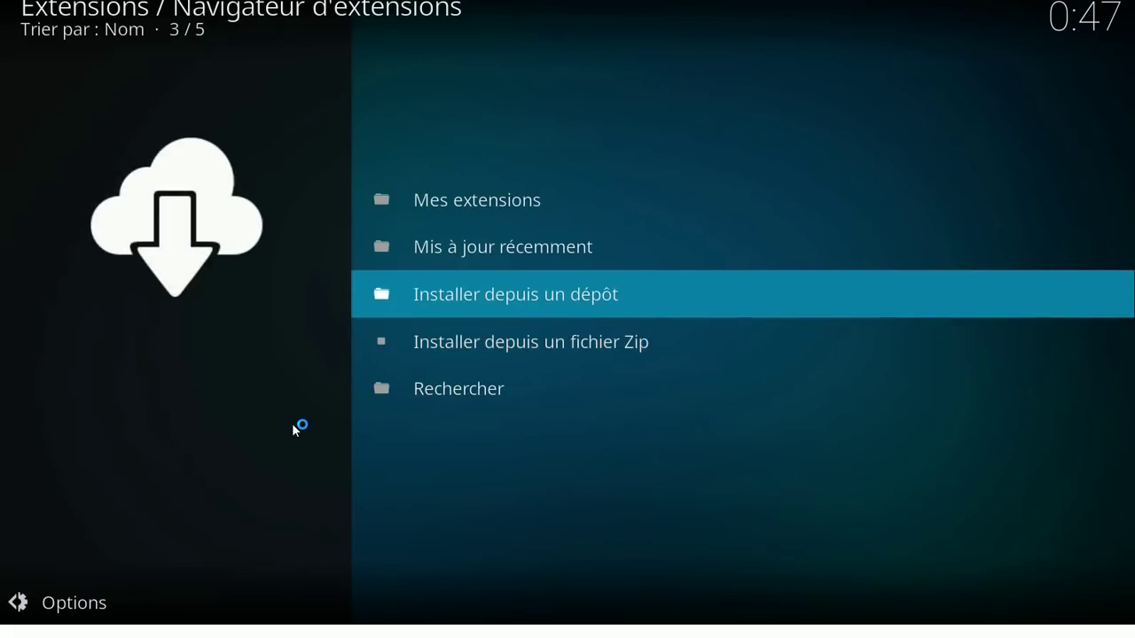
{"action": "key", "text": "Return"}
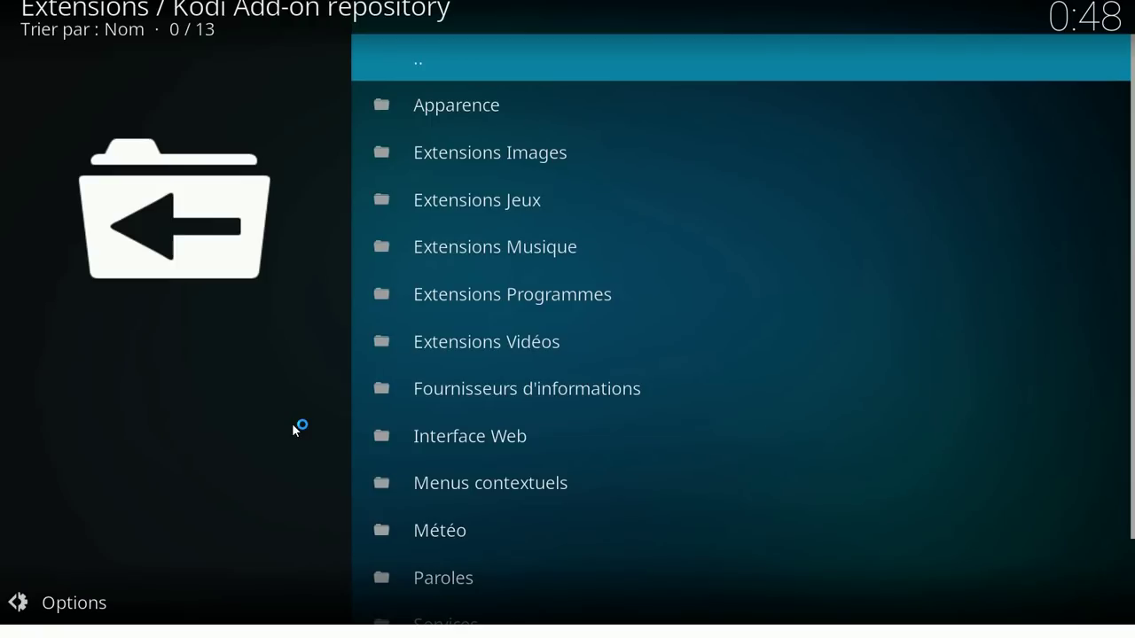
{"action": "key", "text": "Down"}
{"action": "key", "text": "Down"}
{"action": "key", "text": "Down"}
{"action": "key", "text": "Down"}
{"action": "key", "text": "Down"}
{"action": "key", "text": "Down"}
{"action": "key", "text": "Down"}
{"action": "key", "text": "Down"}
{"action": "key", "text": "Down"}
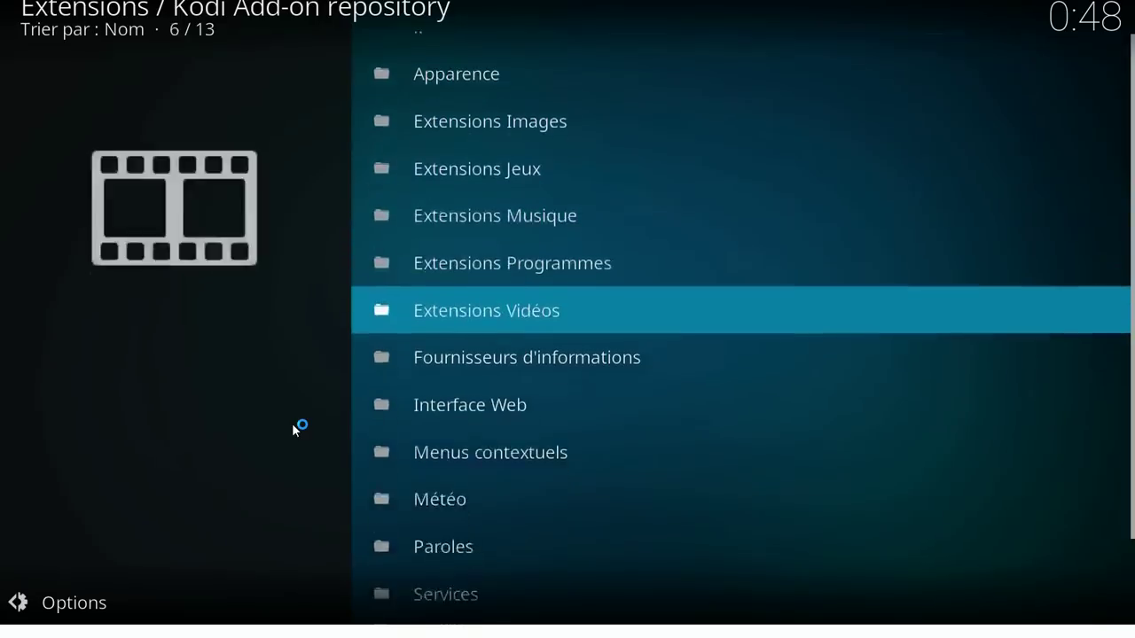
{"action": "key", "text": "Down"}
{"action": "key", "text": "Down"}
{"action": "key", "text": "Up"}
{"action": "key", "text": "Up"}
{"action": "key", "text": "Up"}
{"action": "key", "text": "Up"}
{"action": "key", "text": "Up"}
{"action": "key", "text": "Up"}
{"action": "key", "text": "Up"}
{"action": "key", "text": "Up"}
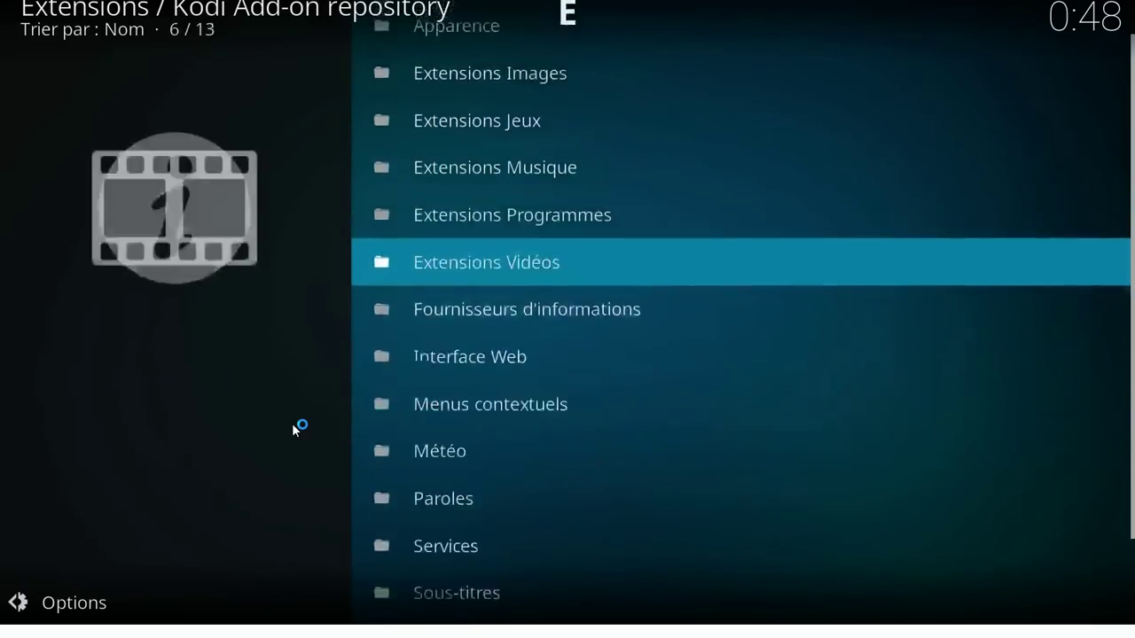
{"action": "key", "text": "Down"}
{"action": "key", "text": "Down"}
{"action": "key", "text": "Down"}
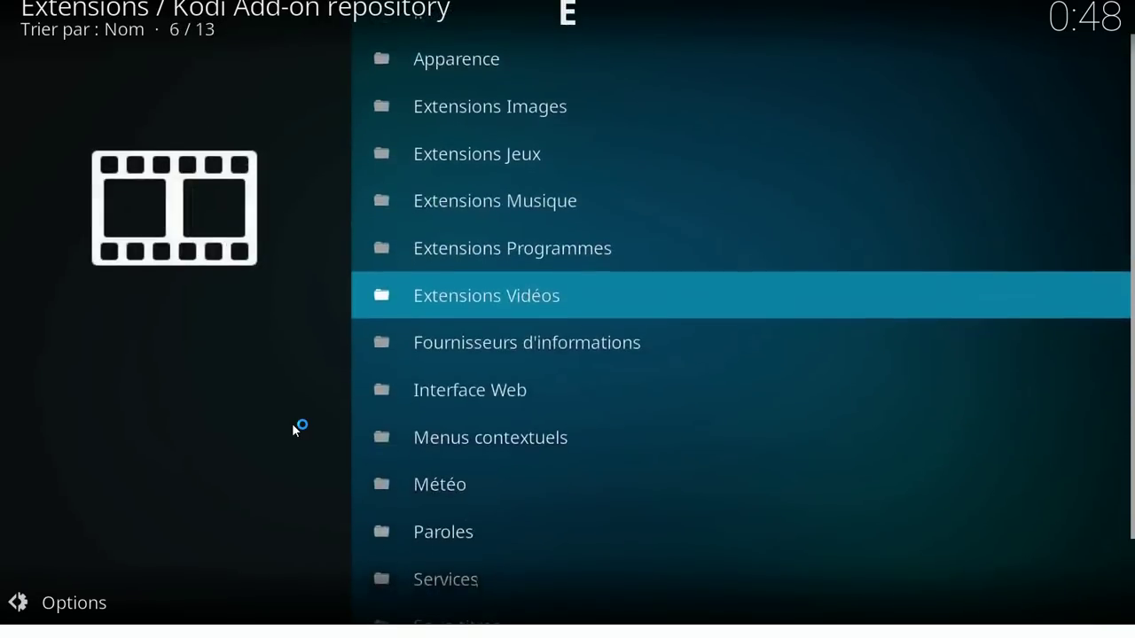
{"action": "key", "text": "Return"}
- Look through the alphabetical list of video add-ons in the Kodi Add-on repository, from the first entries down to those starting with T
{"action": "key", "text": "Down"}
{"action": "key", "text": "Down"}
{"action": "key", "text": "Down"}
{"action": "key", "text": "Down"}
{"action": "key", "text": "Down"}
{"action": "key", "text": "Down"}
{"action": "key", "text": "Down"}
{"action": "key", "text": "Down"}
{"action": "key", "text": "Down"}
{"action": "key", "text": "Down"}
{"action": "key", "text": "Down"}
{"action": "key", "text": "Down"}
{"action": "key", "text": "Down"}
{"action": "key", "text": "Down"}
{"action": "key", "text": "Down"}
{"action": "key", "text": "Down"}
{"action": "key", "text": "Down"}
{"action": "key", "text": "Down"}
{"action": "key", "text": "Down"}
{"action": "key", "text": "Down"}
{"action": "key", "text": "Down"}
{"action": "key", "text": "Down"}
{"action": "key", "text": "Down"}
{"action": "key", "text": "Down"}
{"action": "key", "text": "Down"}
{"action": "key", "text": "Down"}
{"action": "key", "text": "Down"}
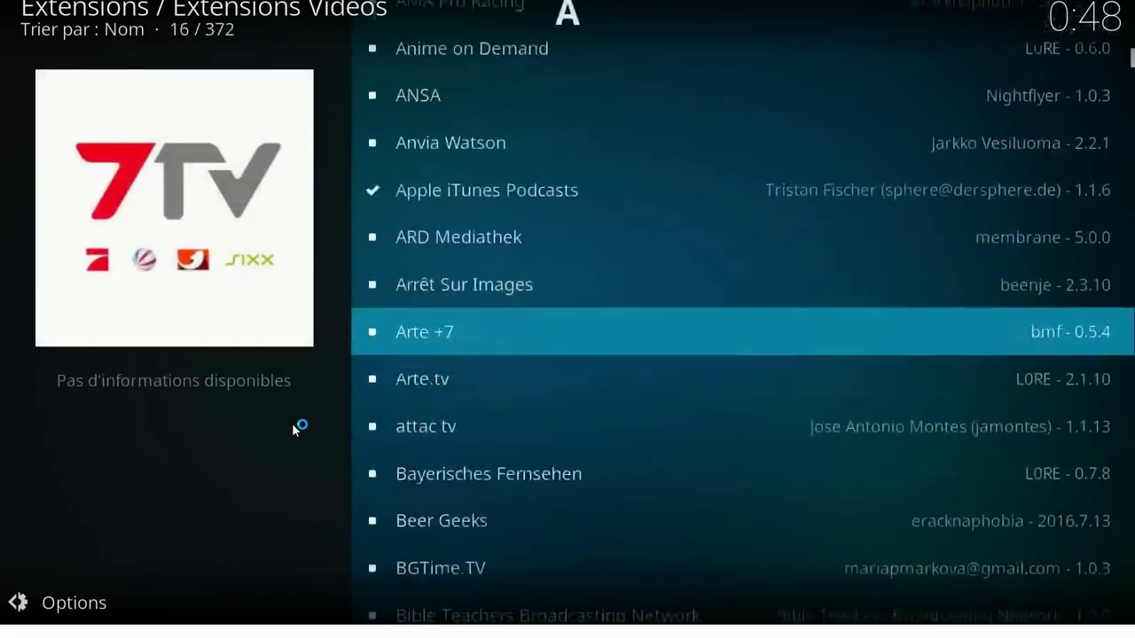
{"action": "key", "text": "Down"}
{"action": "key", "text": "Down"}
{"action": "key", "text": "Down"}
{"action": "key", "text": "Down"}
{"action": "key", "text": "Down"}
{"action": "key", "text": "Down"}
{"action": "key", "text": "Down"}
{"action": "key", "text": "Down"}
{"action": "key", "text": "Down"}
{"action": "key", "text": "Down"}
{"action": "key", "text": "Down"}
{"action": "key", "text": "Down"}
{"action": "key", "text": "Down"}
{"action": "key", "text": "Down"}
{"action": "key", "text": "Down"}
{"action": "key", "text": "Down"}
{"action": "key", "text": "Down"}
{"action": "key", "text": "Down"}
{"action": "key", "text": "Down"}
{"action": "key", "text": "Down"}
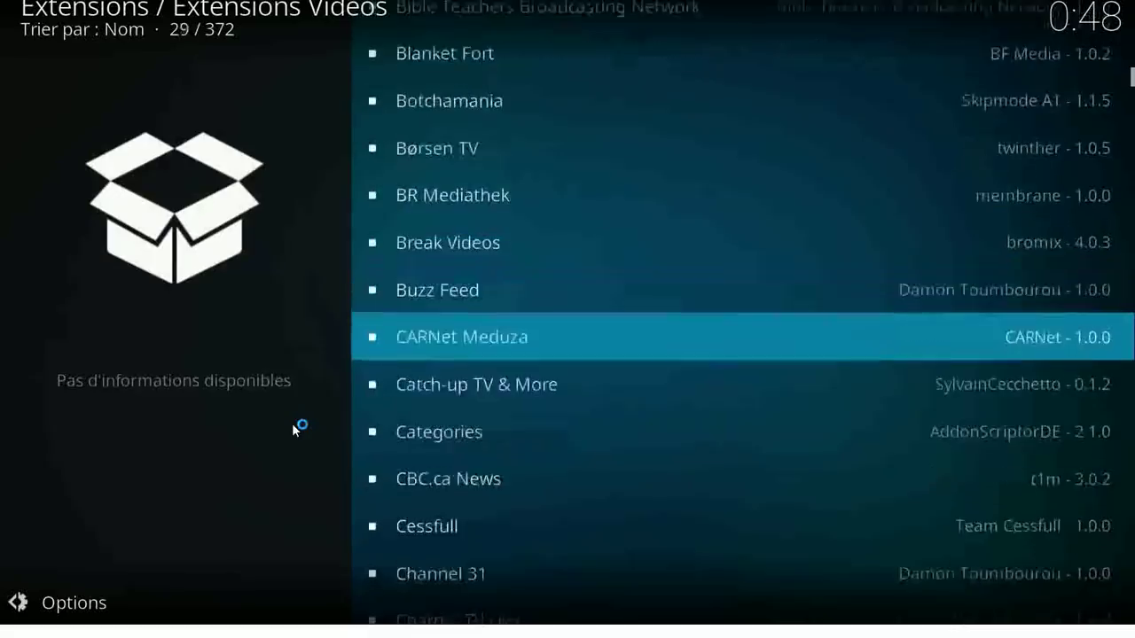
{"action": "key", "text": "Down"}
{"action": "key", "text": "Down"}
{"action": "key", "text": "Down"}
{"action": "key", "text": "Down"}
{"action": "key", "text": "Down"}
{"action": "key", "text": "Down"}
{"action": "key", "text": "Down"}
{"action": "key", "text": "Down"}
{"action": "key", "text": "Down"}
{"action": "key", "text": "Down"}
{"action": "key", "text": "Down"}
{"action": "key", "text": "Down"}
{"action": "key", "text": "Down"}
{"action": "key", "text": "Down"}
{"action": "key", "text": "Down"}
{"action": "key", "text": "Down"}
{"action": "key", "text": "Down"}
{"action": "key", "text": "Down"}
{"action": "key", "text": "Down"}
{"action": "key", "text": "Down"}
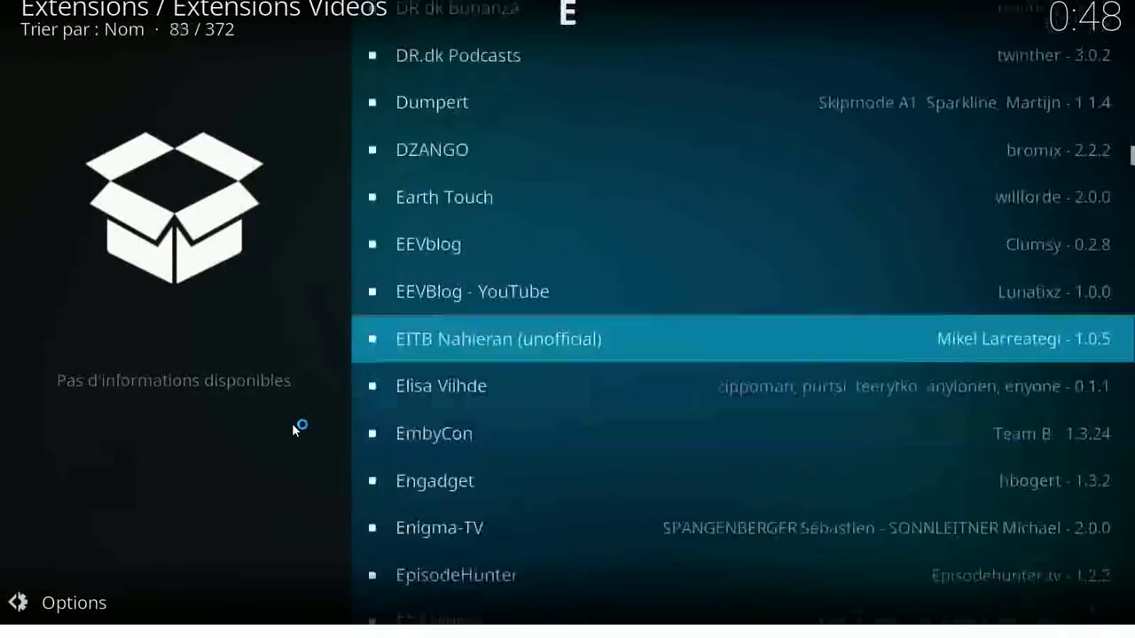
{"action": "key", "text": "Down"}
{"action": "key", "text": "Down"}
{"action": "key", "text": "Down"}
{"action": "key", "text": "Down"}
{"action": "key", "text": "Down"}
{"action": "key", "text": "Down"}
{"action": "key", "text": "Down"}
{"action": "key", "text": "Down"}
{"action": "key", "text": "Down"}
{"action": "key", "text": "Down"}
{"action": "key", "text": "Down"}
{"action": "key", "text": "Down"}
{"action": "key", "text": "Down"}
{"action": "key", "text": "Down"}
{"action": "key", "text": "Down"}
{"action": "key", "text": "Down"}
{"action": "key", "text": "Down"}
{"action": "key", "text": "Down"}
{"action": "key", "text": "Down"}
{"action": "key", "text": "Down"}
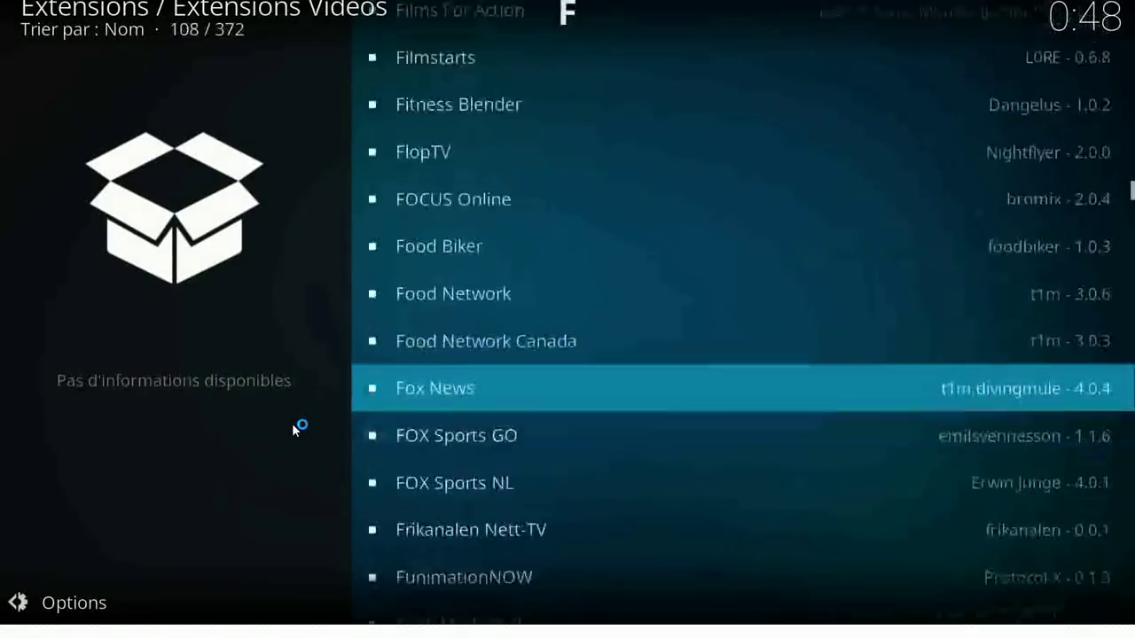
{"action": "key", "text": "Down"}
{"action": "key", "text": "Down"}
{"action": "key", "text": "Down"}
{"action": "key", "text": "Down"}
{"action": "key", "text": "Down"}
{"action": "key", "text": "Down"}
{"action": "key", "text": "Down"}
{"action": "key", "text": "Down"}
{"action": "key", "text": "Down"}
{"action": "key", "text": "Down"}
{"action": "key", "text": "Down"}
{"action": "key", "text": "Down"}
{"action": "key", "text": "Down"}
{"action": "key", "text": "Down"}
{"action": "key", "text": "Down"}
{"action": "key", "text": "Down"}
{"action": "key", "text": "Down"}
{"action": "key", "text": "Down"}
{"action": "key", "text": "Down"}
{"action": "key", "text": "Down"}
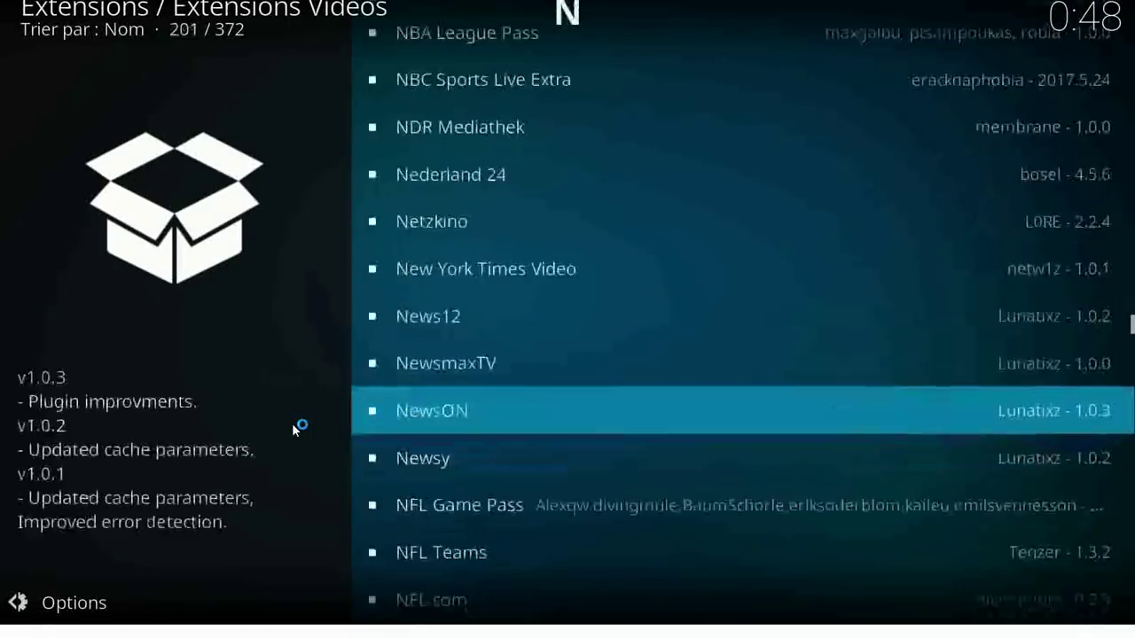
{"action": "key", "text": "Down"}
{"action": "key", "text": "Down"}
{"action": "key", "text": "Down"}
{"action": "key", "text": "Down"}
{"action": "key", "text": "Down"}
{"action": "key", "text": "Down"}
{"action": "key", "text": "Down"}
{"action": "key", "text": "Down"}
{"action": "key", "text": "Down"}
{"action": "key", "text": "Down"}
{"action": "key", "text": "Down"}
{"action": "key", "text": "Down"}
{"action": "key", "text": "Down"}
{"action": "key", "text": "Down"}
{"action": "key", "text": "Down"}
{"action": "key", "text": "Down"}
{"action": "key", "text": "Down"}
{"action": "key", "text": "Down"}
{"action": "key", "text": "Down"}
{"action": "key", "text": "Down"}
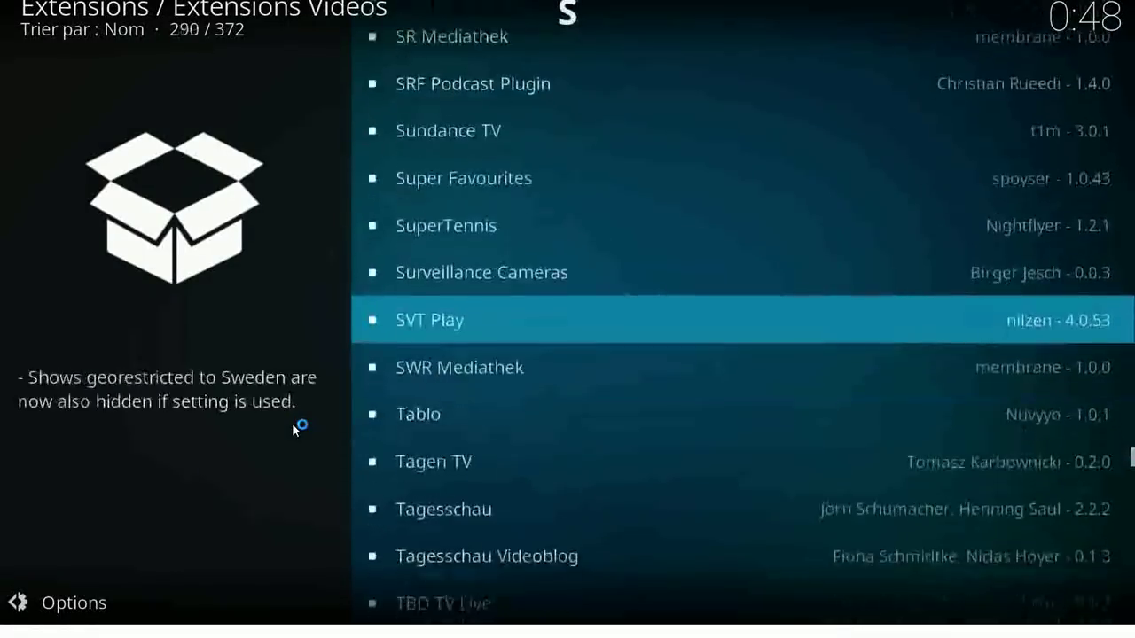
{"action": "key", "text": "Down"}
{"action": "key", "text": "Down"}
{"action": "key", "text": "Down"}
{"action": "key", "text": "Down"}
{"action": "key", "text": "Down"}
{"action": "key", "text": "Down"}
{"action": "key", "text": "Down"}
{"action": "key", "text": "Down"}
{"action": "key", "text": "Down"}
{"action": "key", "text": "Down"}
{"action": "key", "text": "Down"}
{"action": "key", "text": "Down"}
{"action": "key", "text": "Down"}
{"action": "key", "text": "Down"}
{"action": "key", "text": "Down"}
{"action": "key", "text": "Down"}
{"action": "key", "text": "Down"}
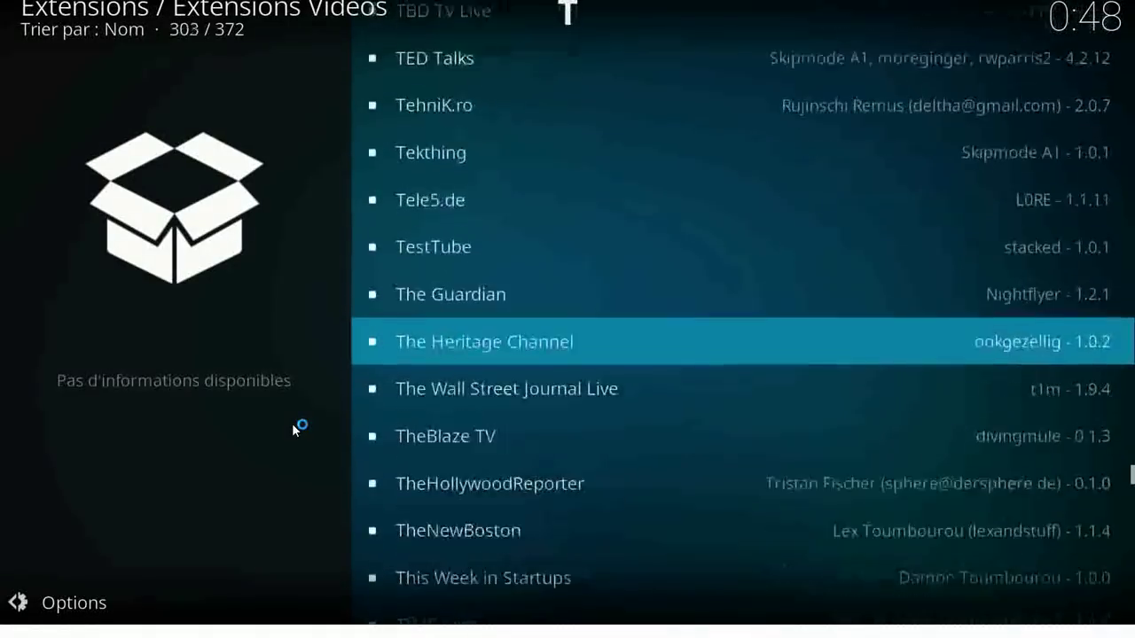
- Find the YouTube add-on further down the alphabetical list of video add-ons and install it
{"action": "key", "text": "Down"}
{"action": "key", "text": "Down"}
{"action": "key", "text": "Down"}
{"action": "key", "text": "Down"}
{"action": "key", "text": "Down"}
{"action": "key", "text": "Down"}
{"action": "key", "text": "Down"}
{"action": "key", "text": "Down"}
{"action": "key", "text": "Down"}
{"action": "key", "text": "Down"}
{"action": "key", "text": "Down"}
{"action": "key", "text": "Down"}
{"action": "key", "text": "Down"}
{"action": "key", "text": "Down"}
{"action": "key", "text": "Down"}
{"action": "key", "text": "Down"}
{"action": "key", "text": "Down"}
{"action": "key", "text": "Down"}
{"action": "key", "text": "Down"}
{"action": "key", "text": "Down"}
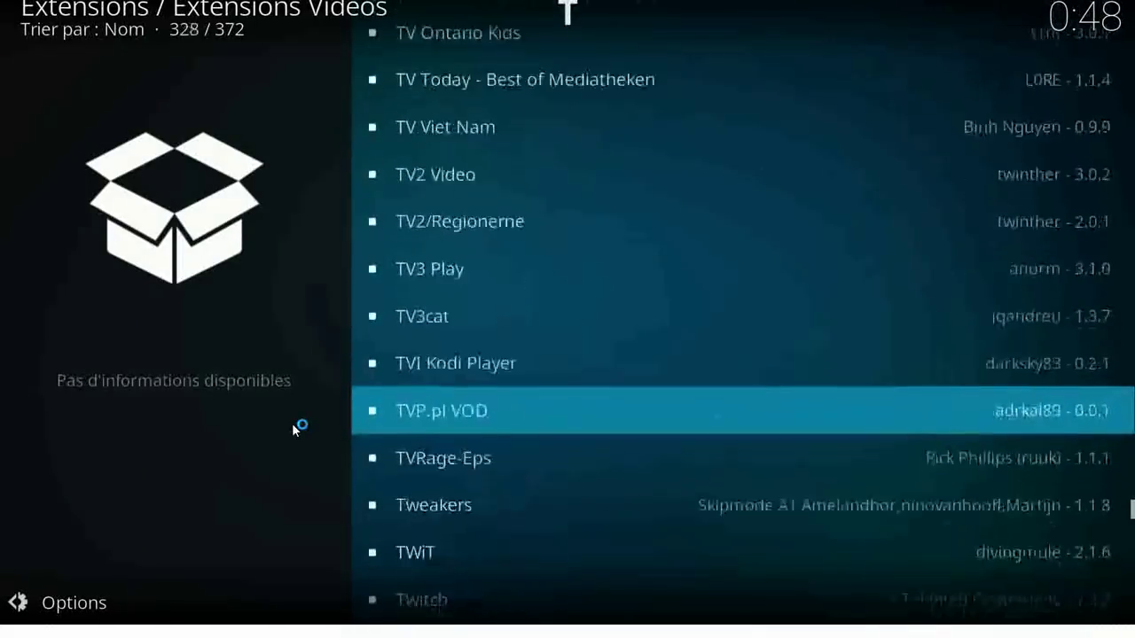
{"action": "key", "text": "Down"}
{"action": "key", "text": "Down"}
{"action": "key", "text": "Down"}
{"action": "key", "text": "Down"}
{"action": "key", "text": "Down"}
{"action": "key", "text": "Down"}
{"action": "key", "text": "Down"}
{"action": "key", "text": "Down"}
{"action": "key", "text": "Down"}
{"action": "key", "text": "Down"}
{"action": "key", "text": "Down"}
{"action": "key", "text": "Down"}
{"action": "key", "text": "Down"}
{"action": "key", "text": "Down"}
{"action": "key", "text": "Down"}
{"action": "key", "text": "Down"}
{"action": "key", "text": "Down"}
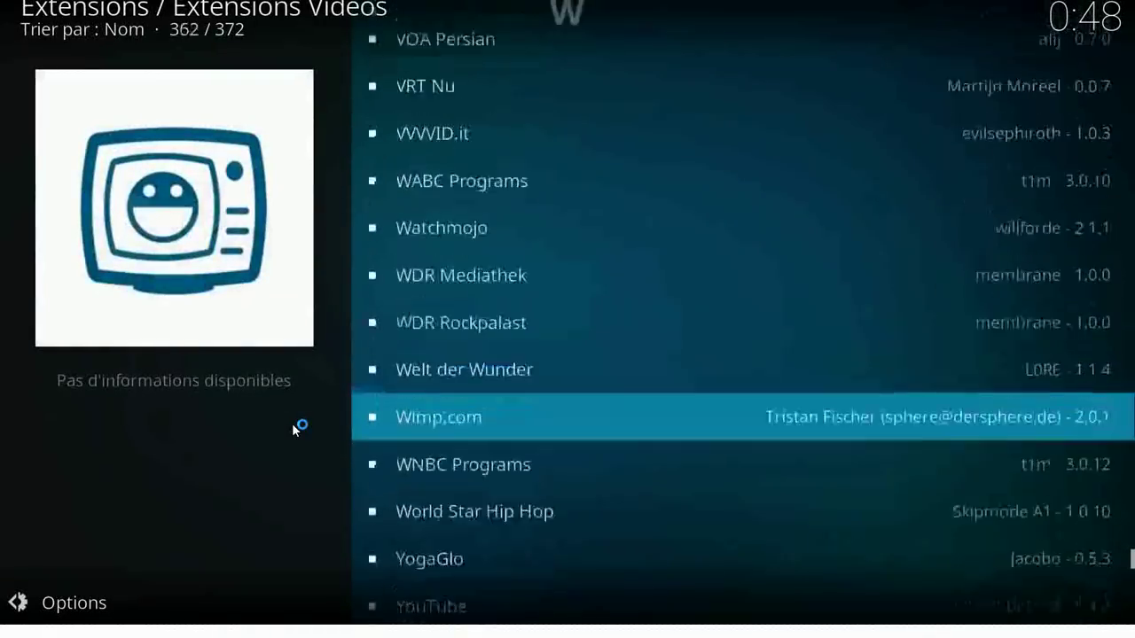
{"action": "key", "text": "Up"}
{"action": "key", "text": "Up"}
{"action": "key", "text": "Up"}
{"action": "key", "text": "Up"}
{"action": "key", "text": "Up"}
{"action": "key", "text": "Up"}
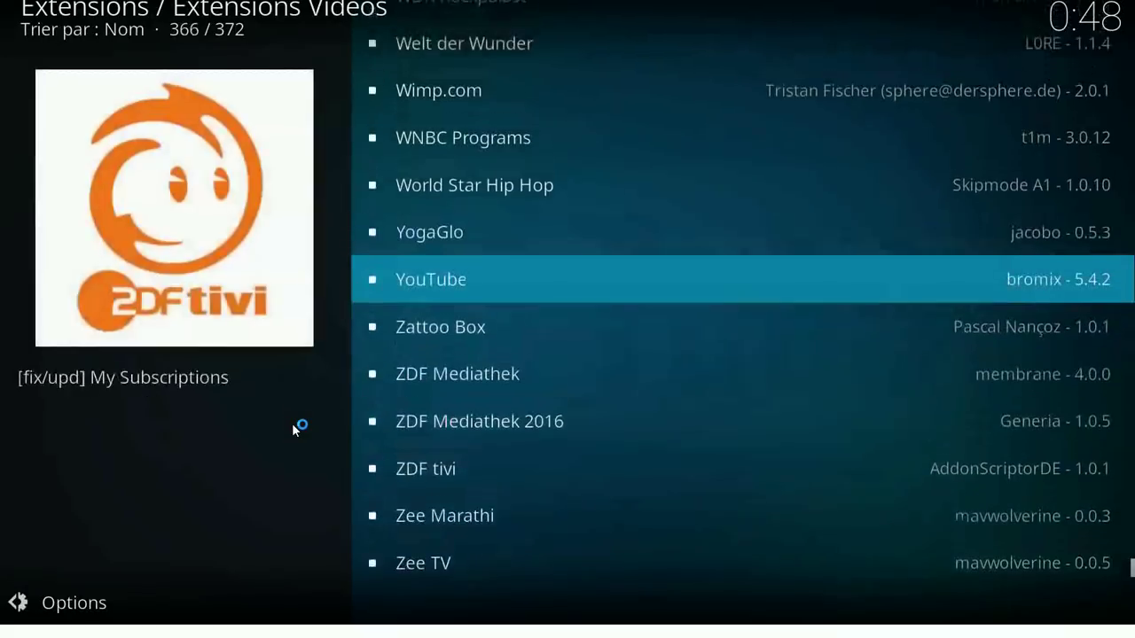
{"action": "key", "text": "Return"}
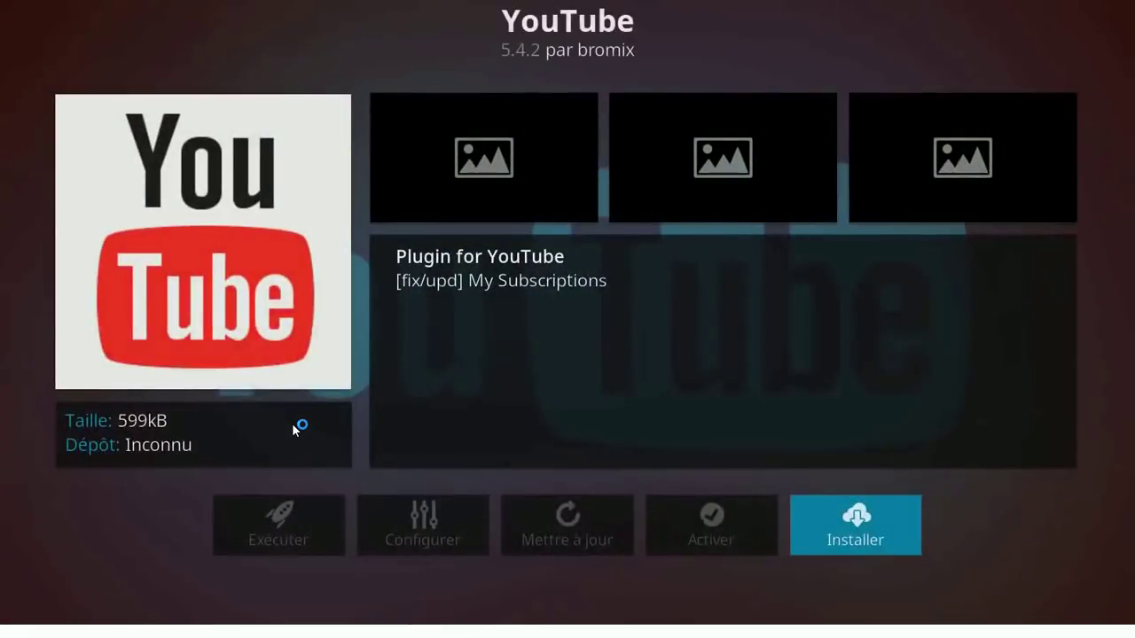
{"action": "key", "text": "Return"}
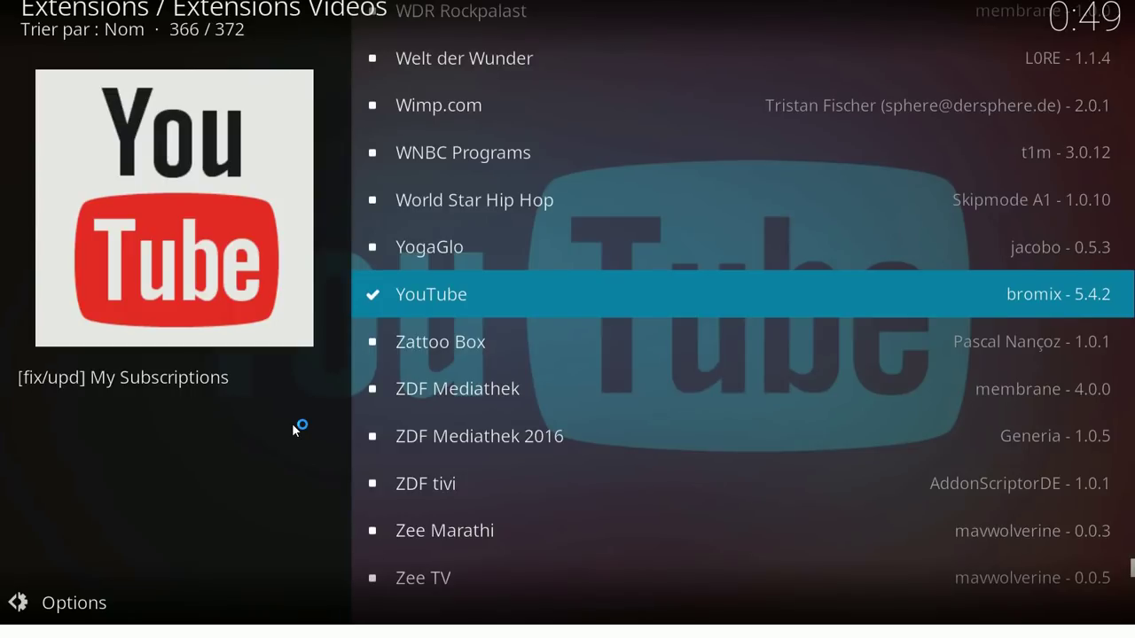
- Leave the repository's video add-on list and return through the Extensions section to the home screen
{"action": "key", "text": "Up"}
{"action": "key", "text": "Up"}
{"action": "key", "text": "Up"}
{"action": "key", "text": "Up"}
{"action": "key", "text": "Up"}
{"action": "key", "text": "Up"}
{"action": "key", "text": "Up"}
{"action": "key", "text": "Up"}
{"action": "key", "text": "Up"}
{"action": "key", "text": "Up"}
{"action": "key", "text": "Up"}
{"action": "key", "text": "Up"}
{"action": "key", "text": "Up"}
{"action": "key", "text": "Up"}
{"action": "key", "text": "Up"}
{"action": "key", "text": "Up"}
{"action": "key", "text": "Up"}
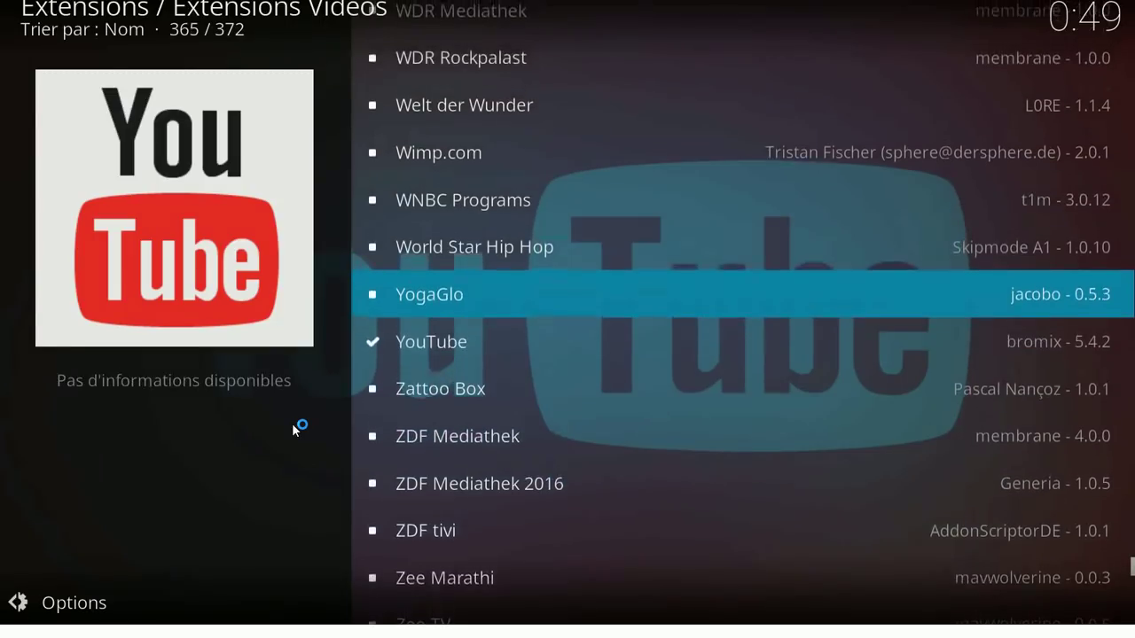
{"action": "key", "text": "Up"}
{"action": "key", "text": "Up"}
{"action": "key", "text": "BackSpace"}
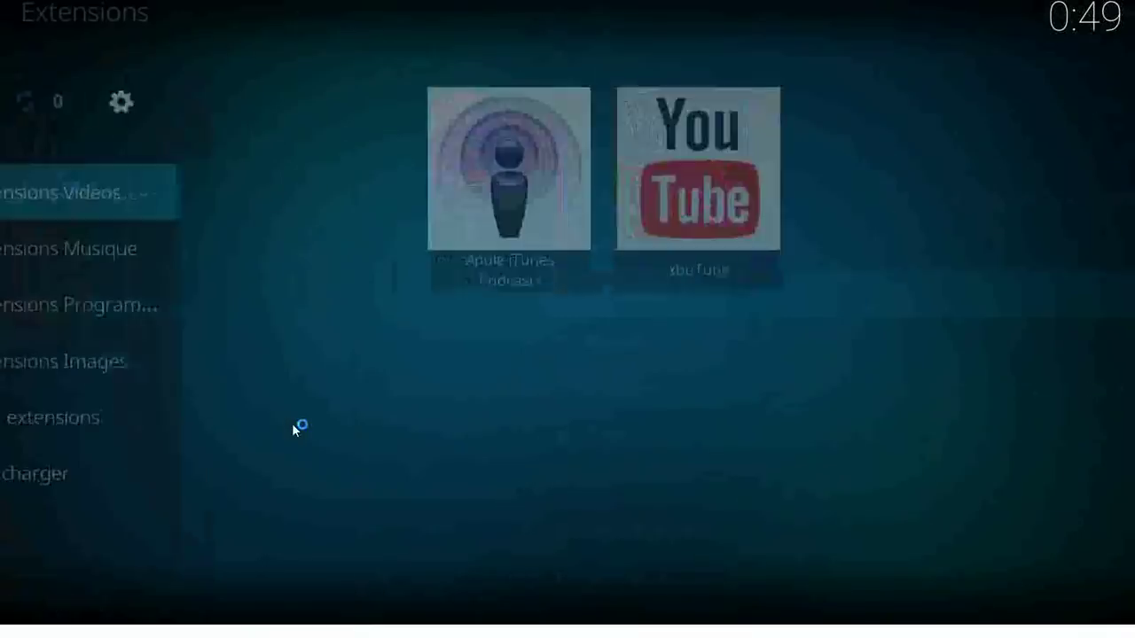
{"action": "key", "text": "BackSpace"}
- Go to the Vidéos section and open its list of installed video extensions
{"action": "key", "text": "Down"}
{"action": "key", "text": "Down"}
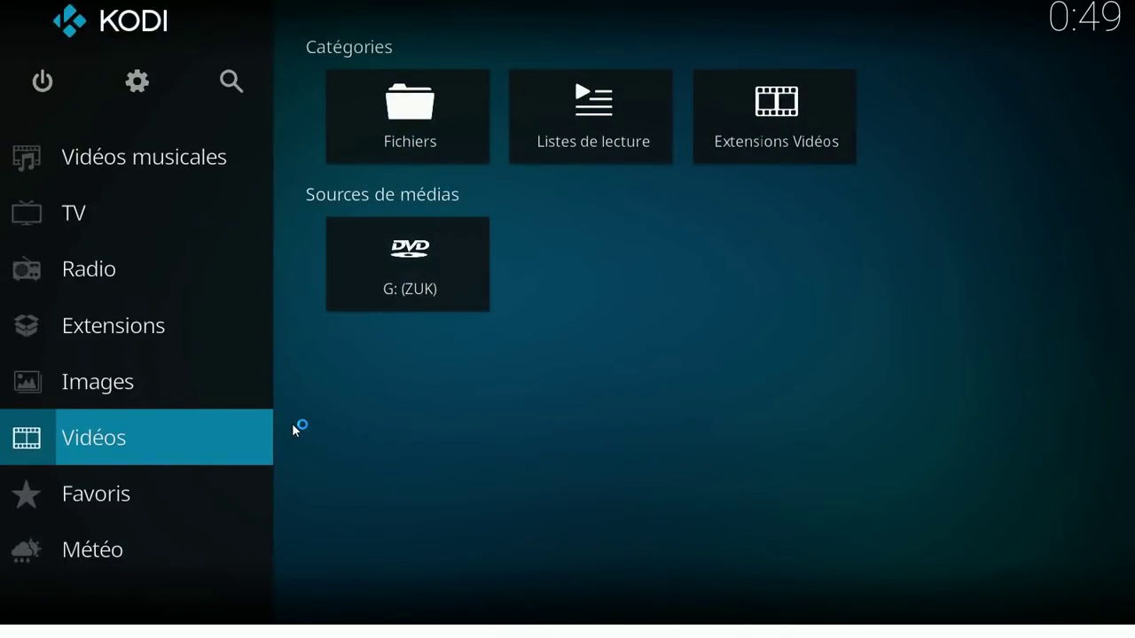
{"action": "key", "text": "Return"}
{"action": "key", "text": "Down"}
{"action": "key", "text": "Down"}
{"action": "key", "text": "Return"}
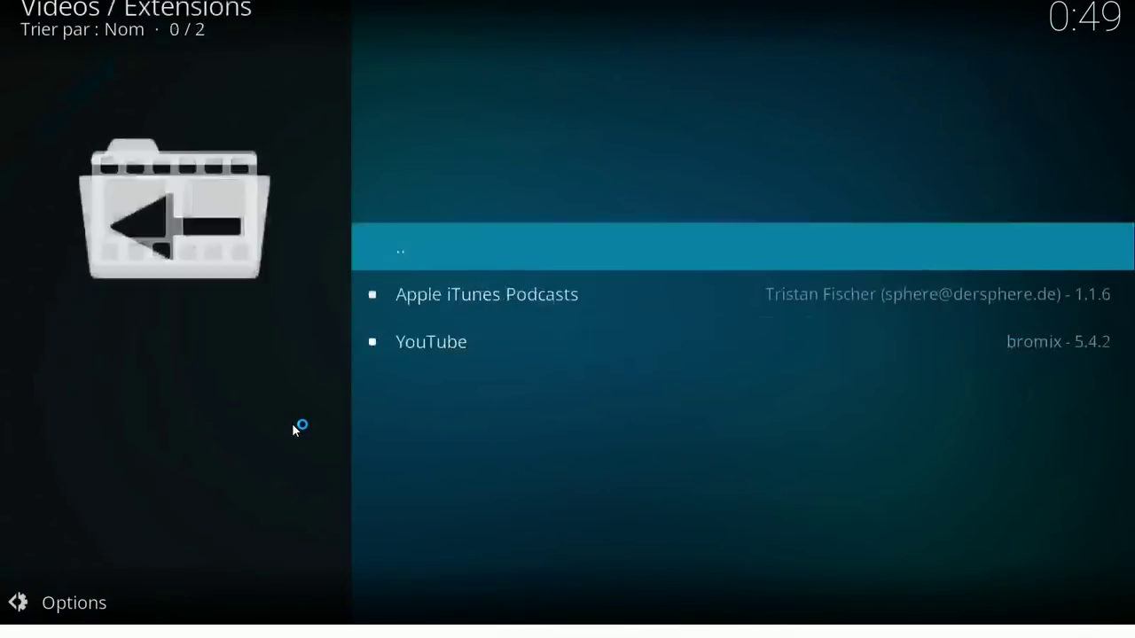
- Check the descriptions of the installed Apple iTunes Podcasts and YouTube extensions
{"action": "key", "text": "Down"}
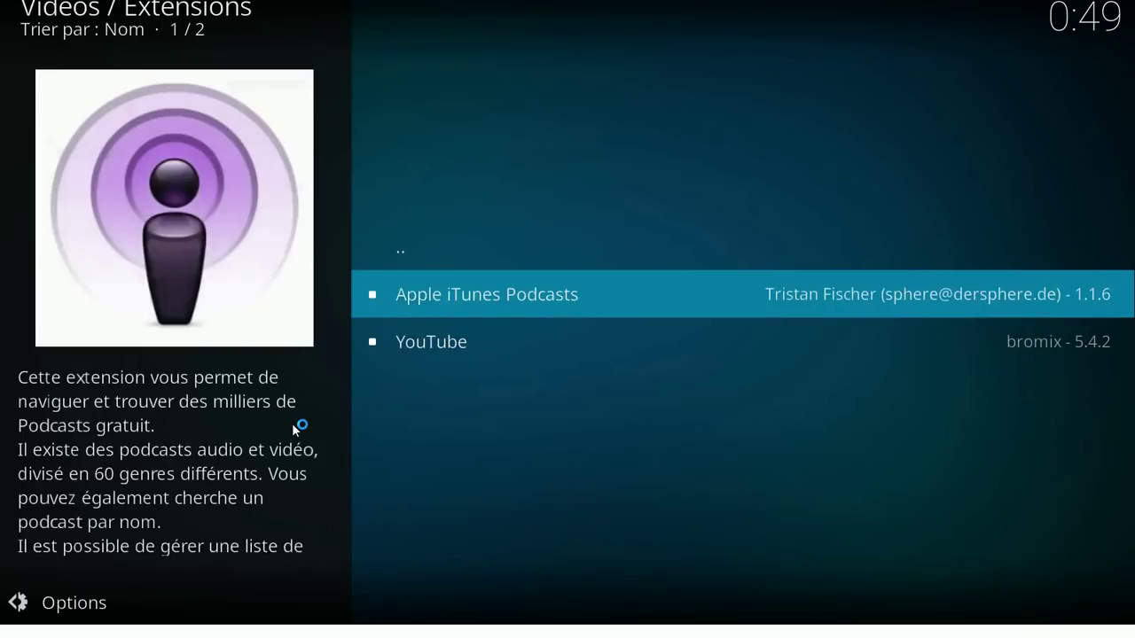
{"action": "key", "text": "Down"}
{"action": "key", "text": "Up"}
{"action": "key", "text": "Down"}
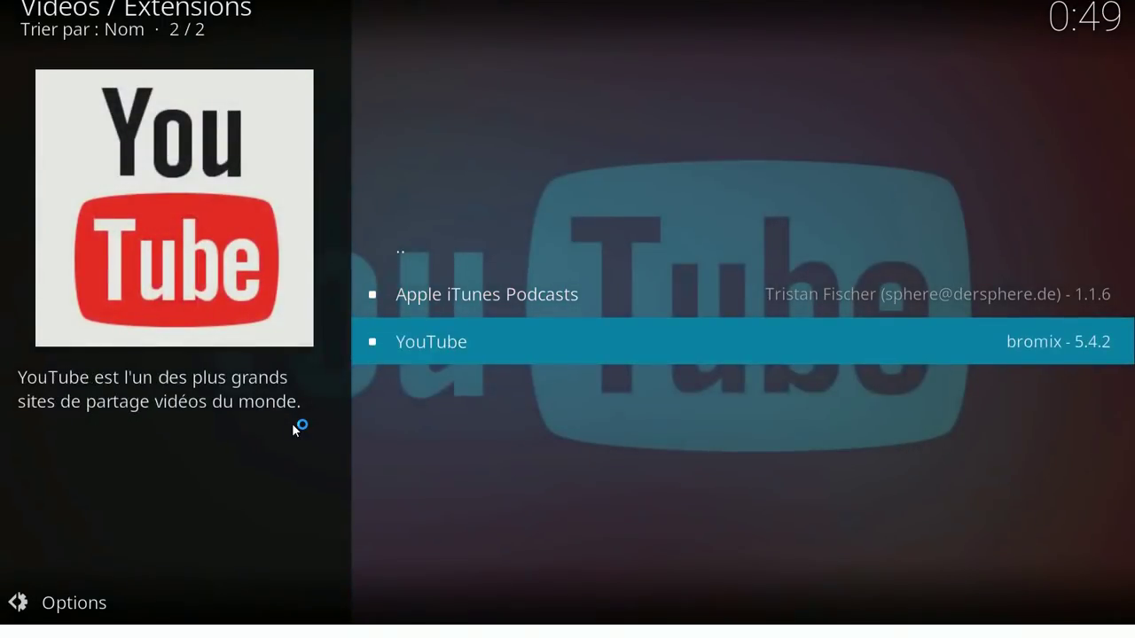